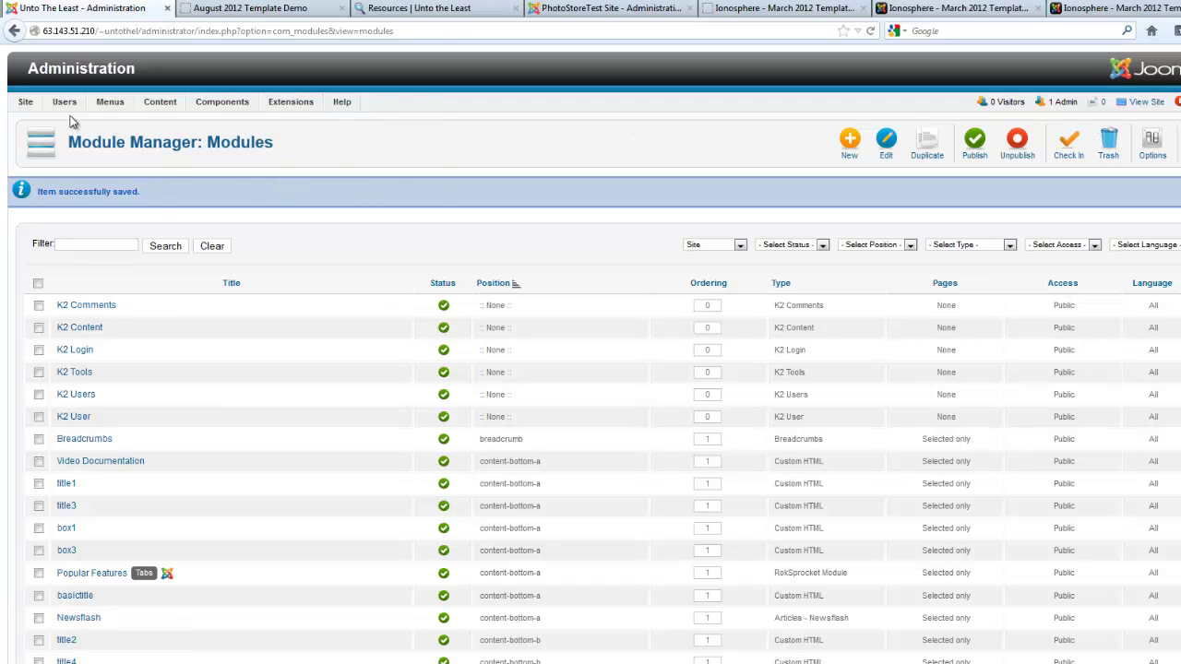
# - Open the Article Manager from the Content menu
pyautogui.moveTo(129, 104)
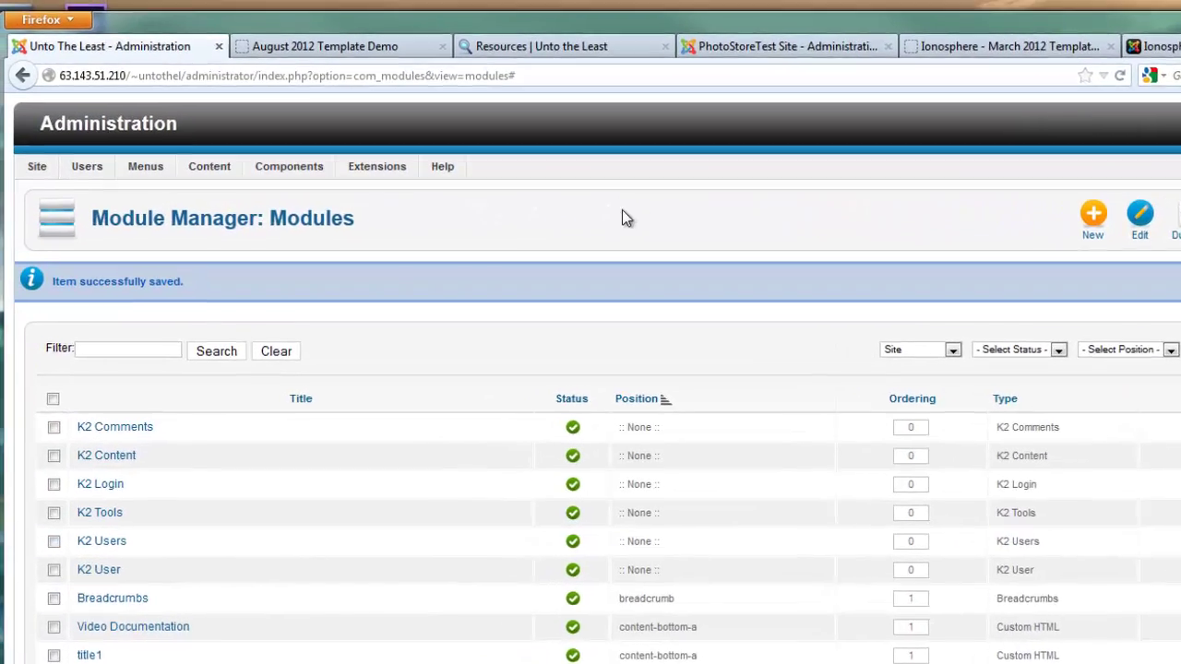
pyautogui.moveTo(102, 106)
pyautogui.moveTo(229, 176)
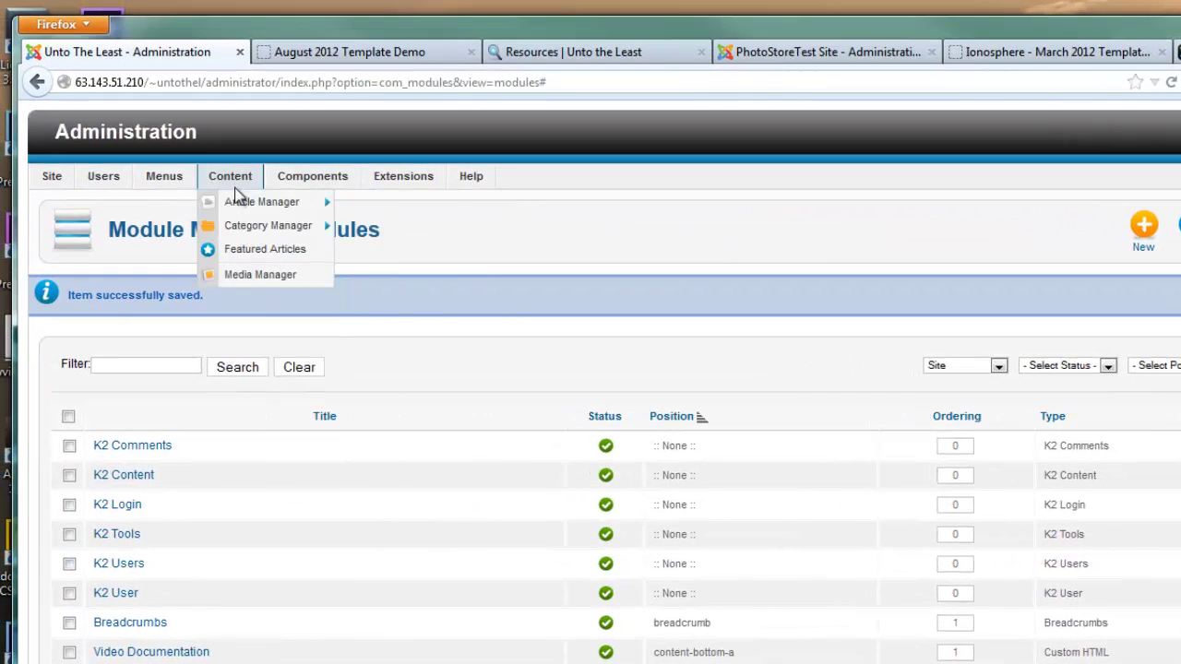
pyautogui.moveTo(242, 205)
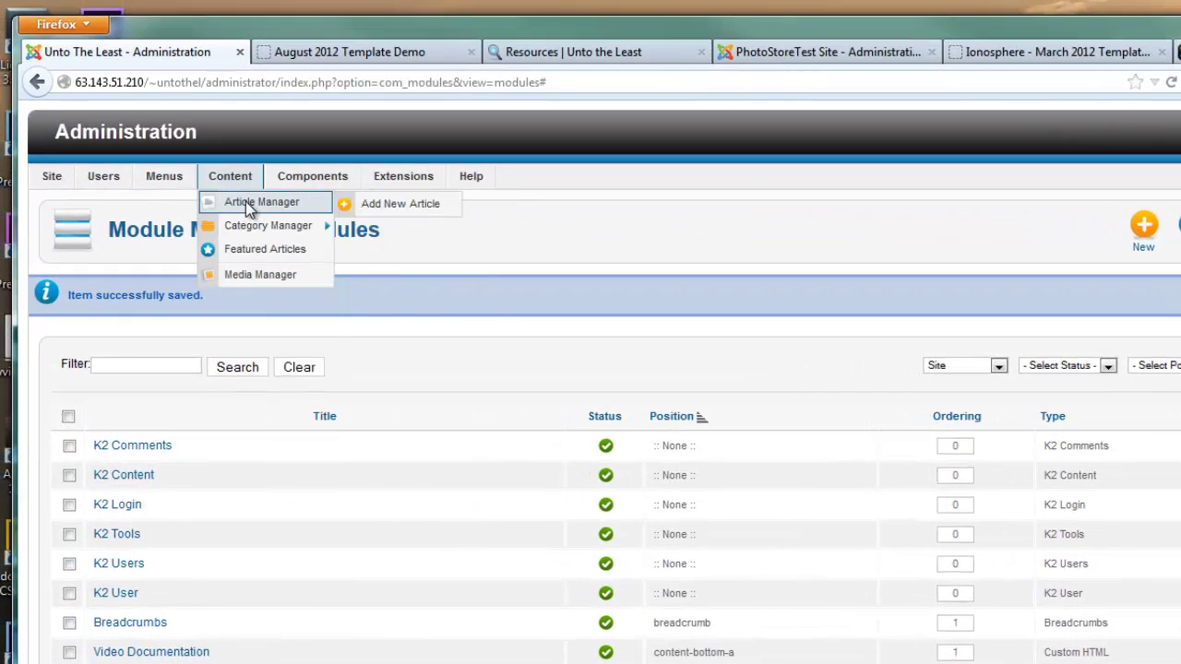
pyautogui.click(247, 203)
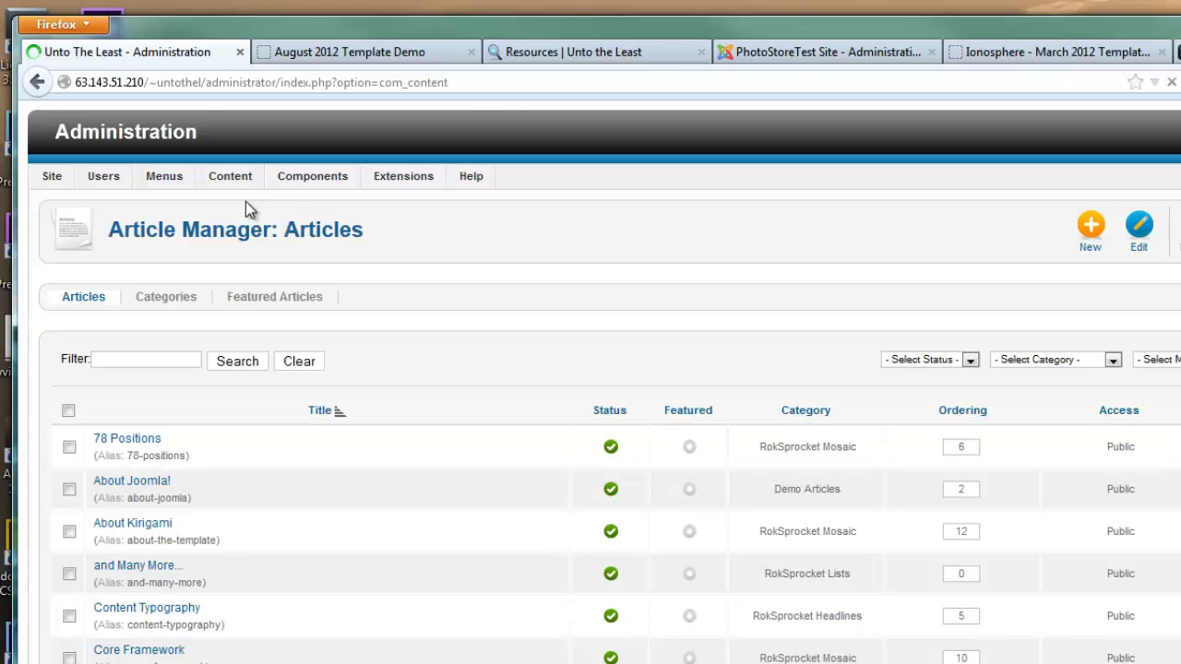
pyautogui.scroll(-20, 481, 405)
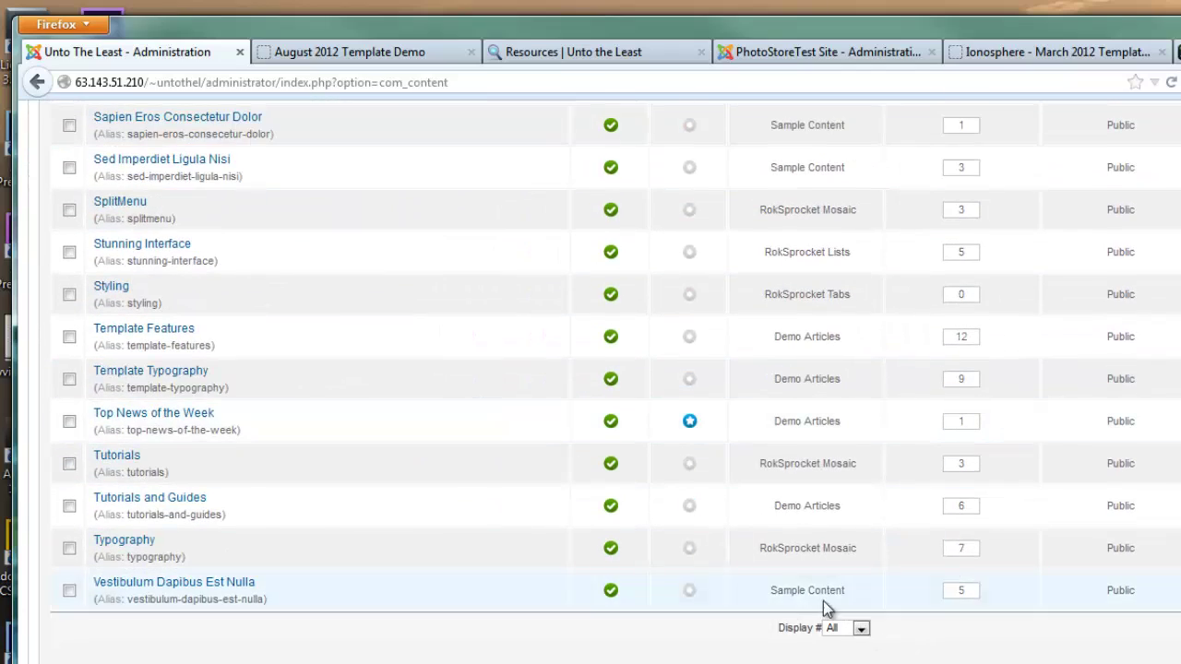
# - Set Display # to All so every article shows on one page
pyautogui.click(861, 630)
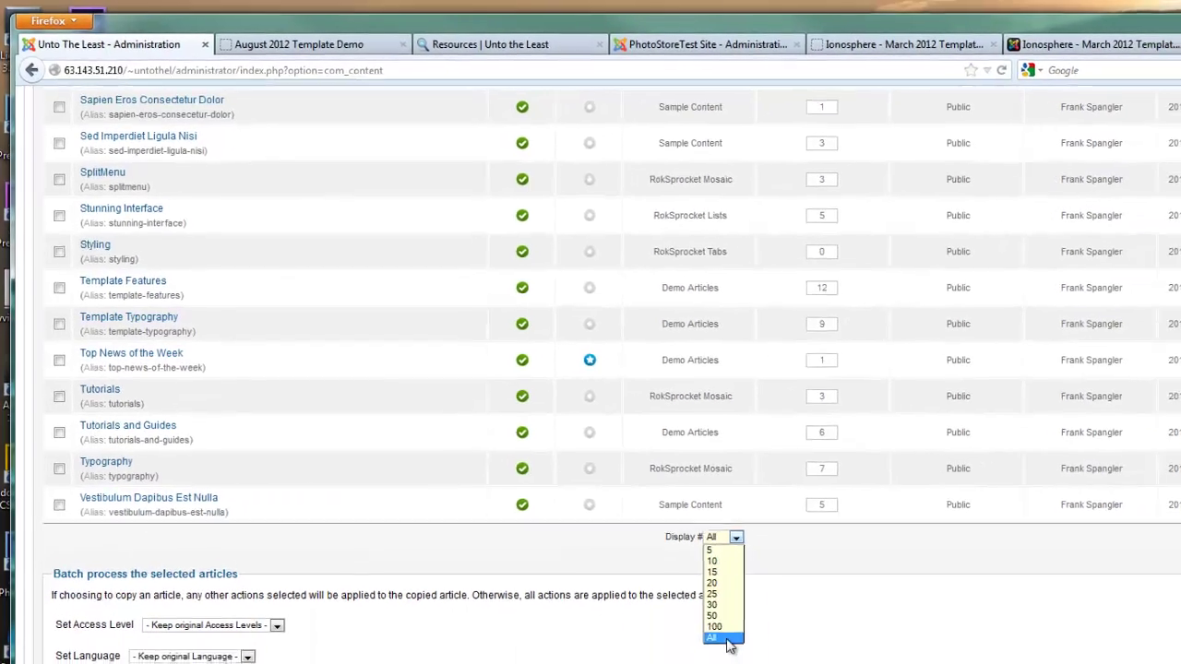
pyautogui.click(835, 657)
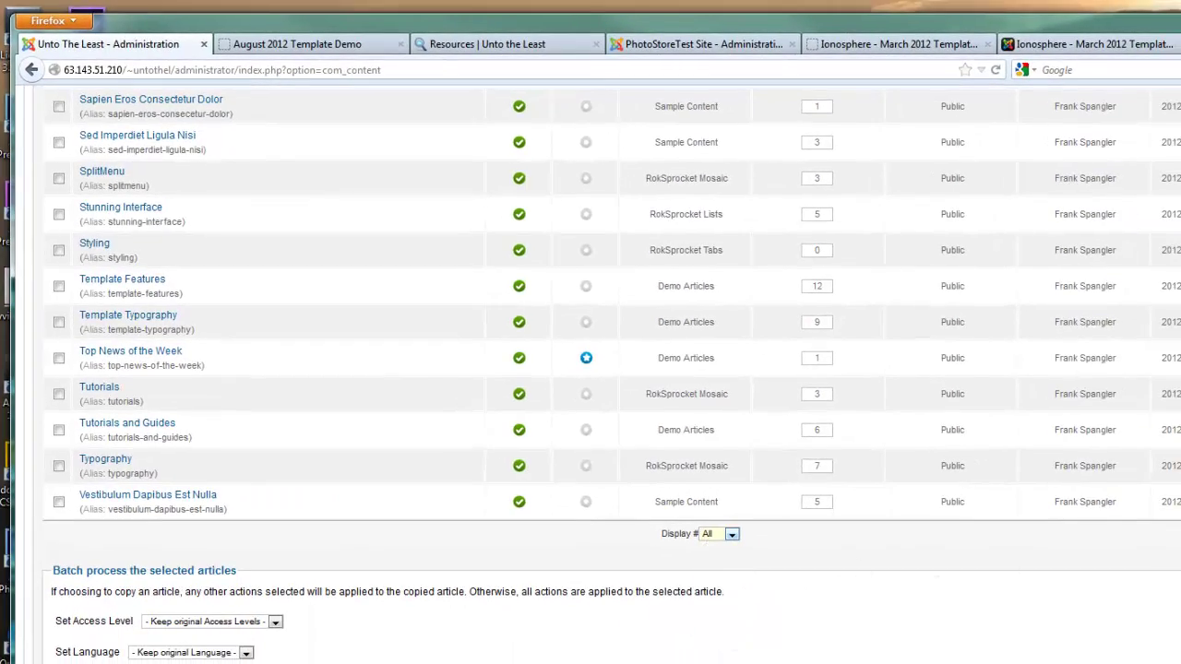
pyautogui.scroll(15, 590, 369)
pyautogui.scroll(-3, 591, 369)
pyautogui.scroll(-20, 591, 369)
pyautogui.scroll(20, 590, 369)
pyautogui.scroll(5, 591, 369)
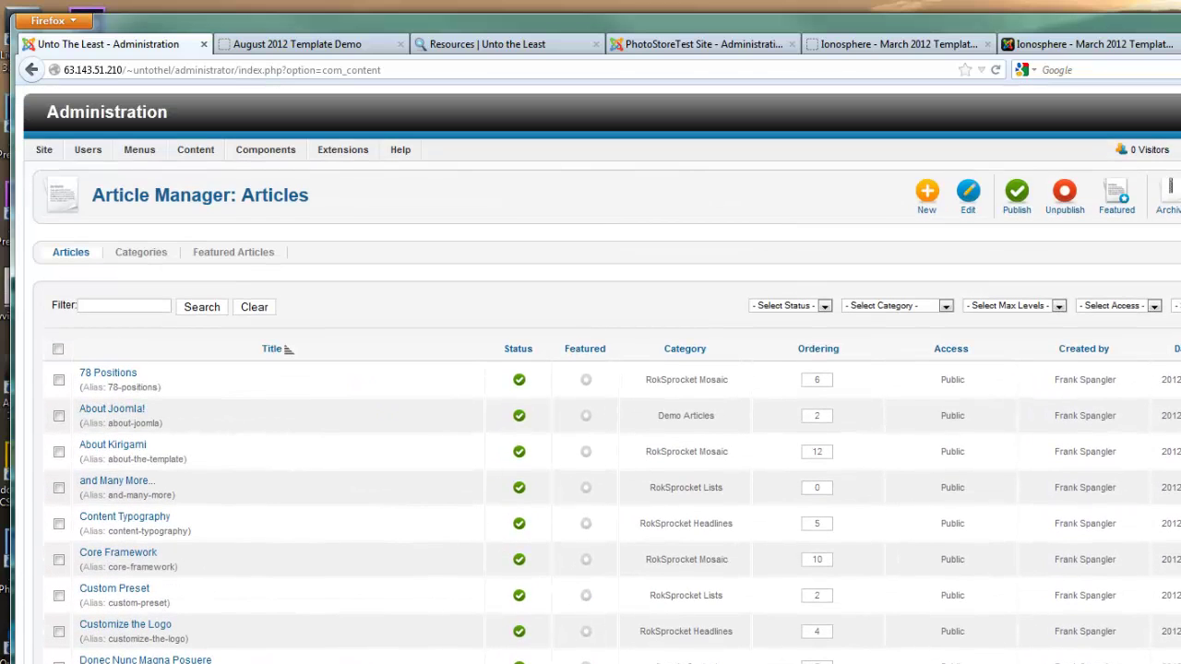
# - Select all 53 sample articles and move them to the trash
pyautogui.click(58, 349)
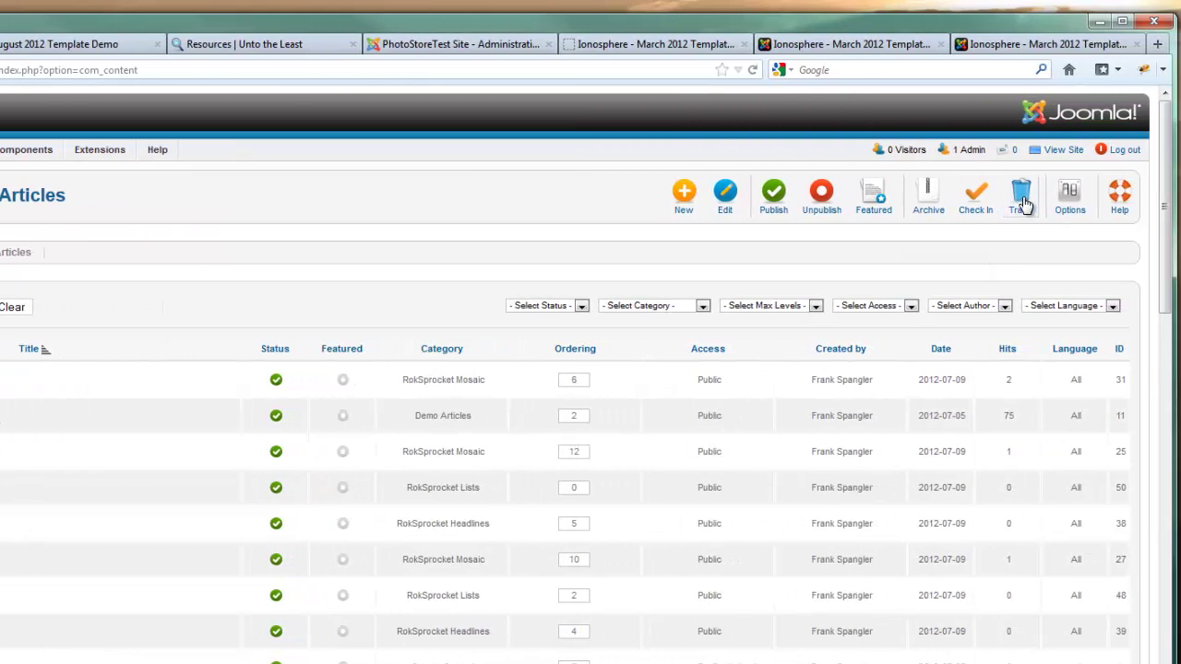
pyautogui.click(1022, 201)
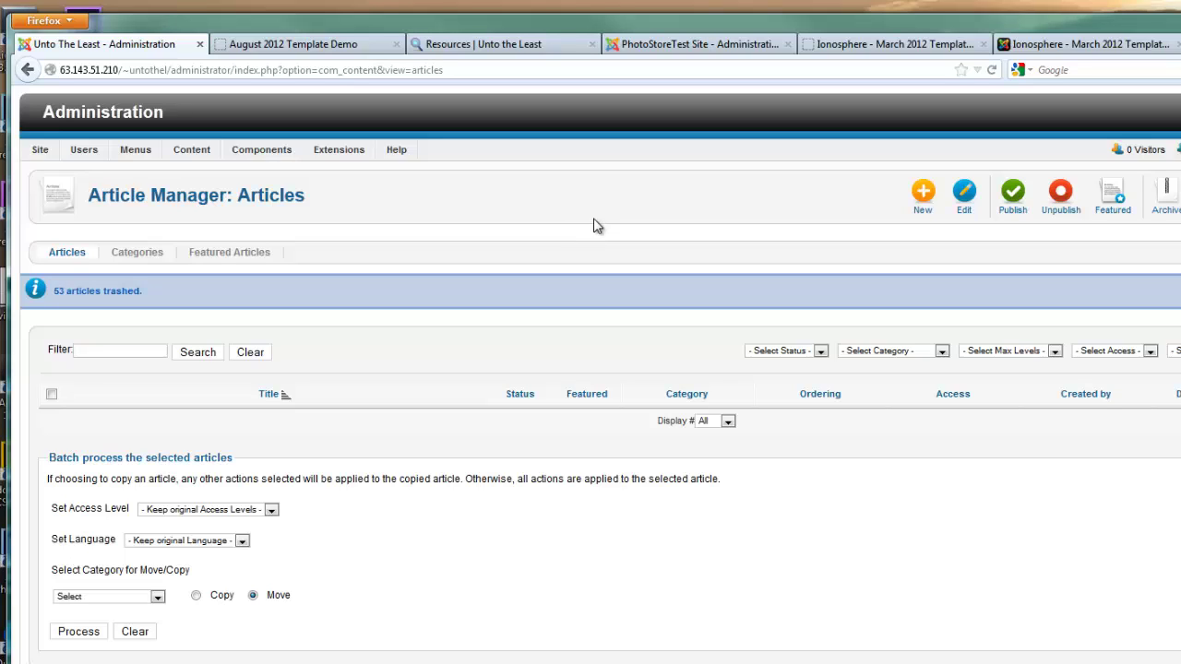
# - Filter articles by Trashed status and empty the trash of all 53 articles
pyautogui.click(822, 356)
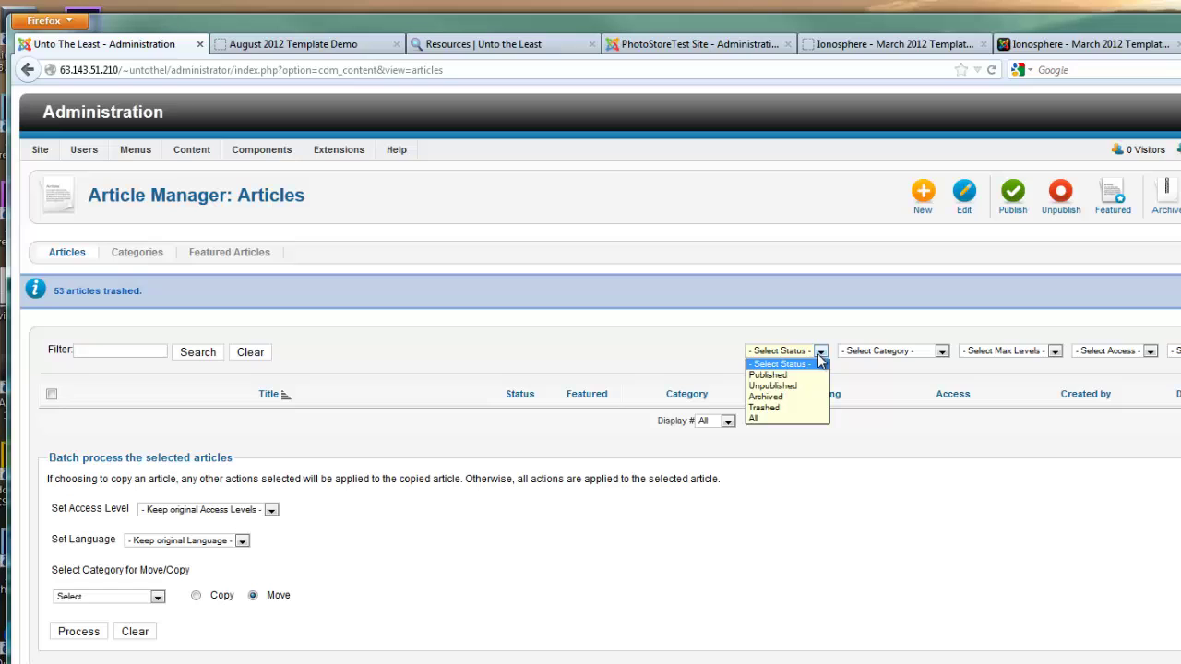
pyautogui.click(791, 408)
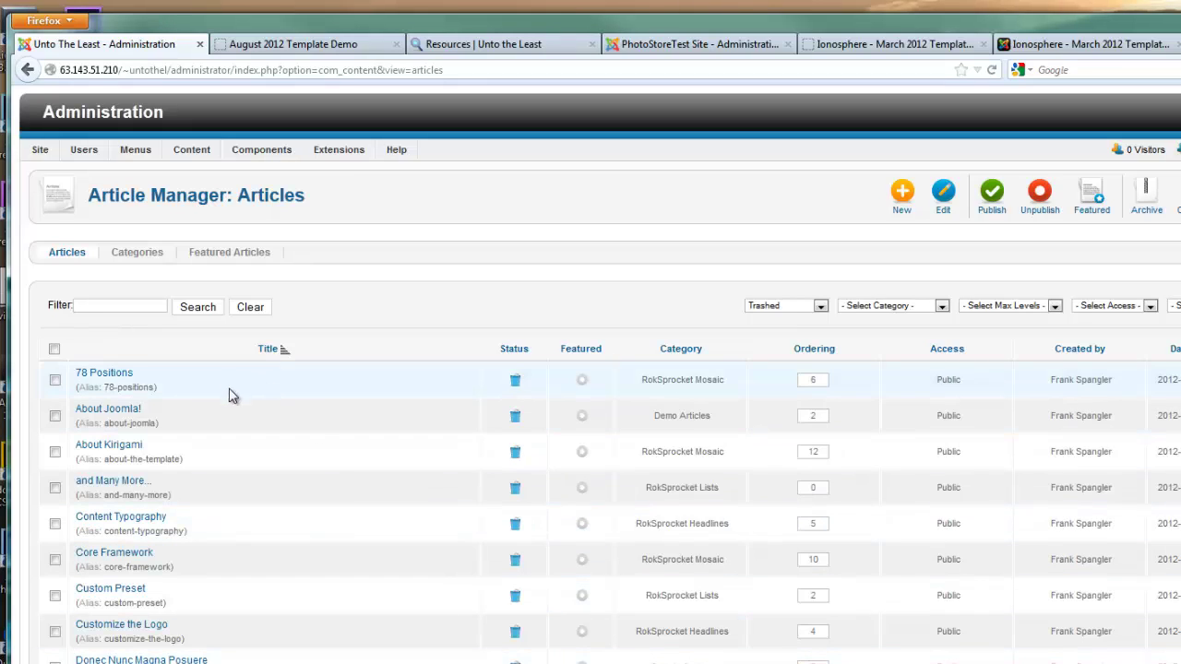
pyautogui.scroll(-20, 591, 369)
pyautogui.scroll(2, 590, 369)
pyautogui.scroll(-2, 591, 369)
pyautogui.scroll(20, 590, 369)
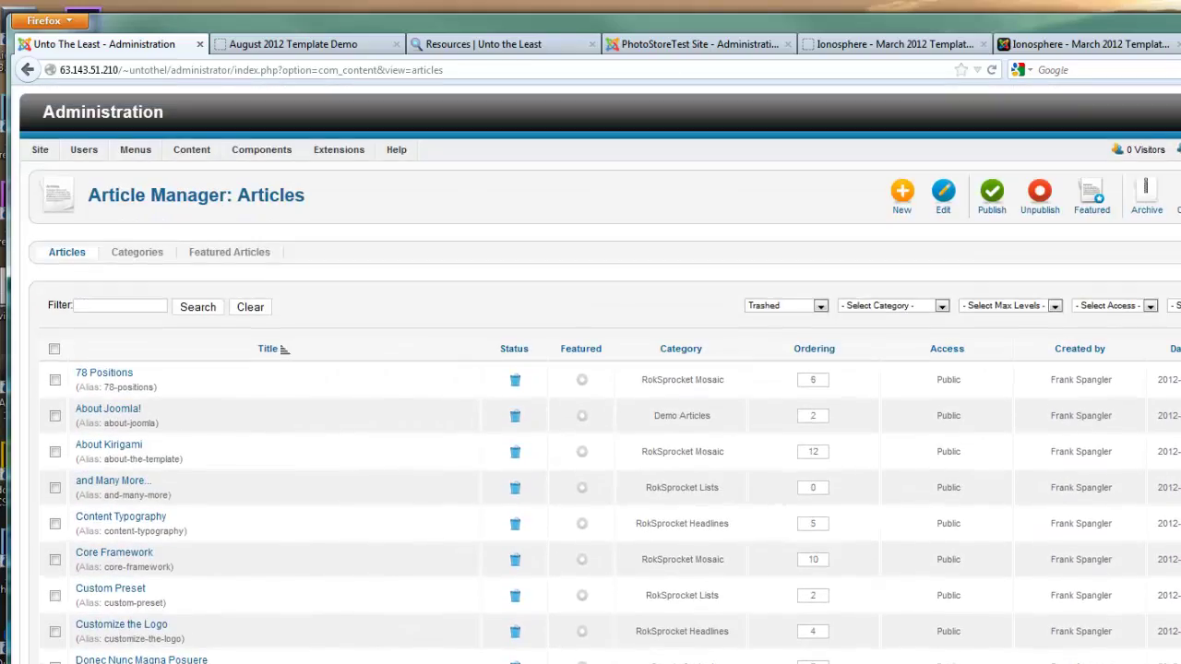
pyautogui.click(53, 351)
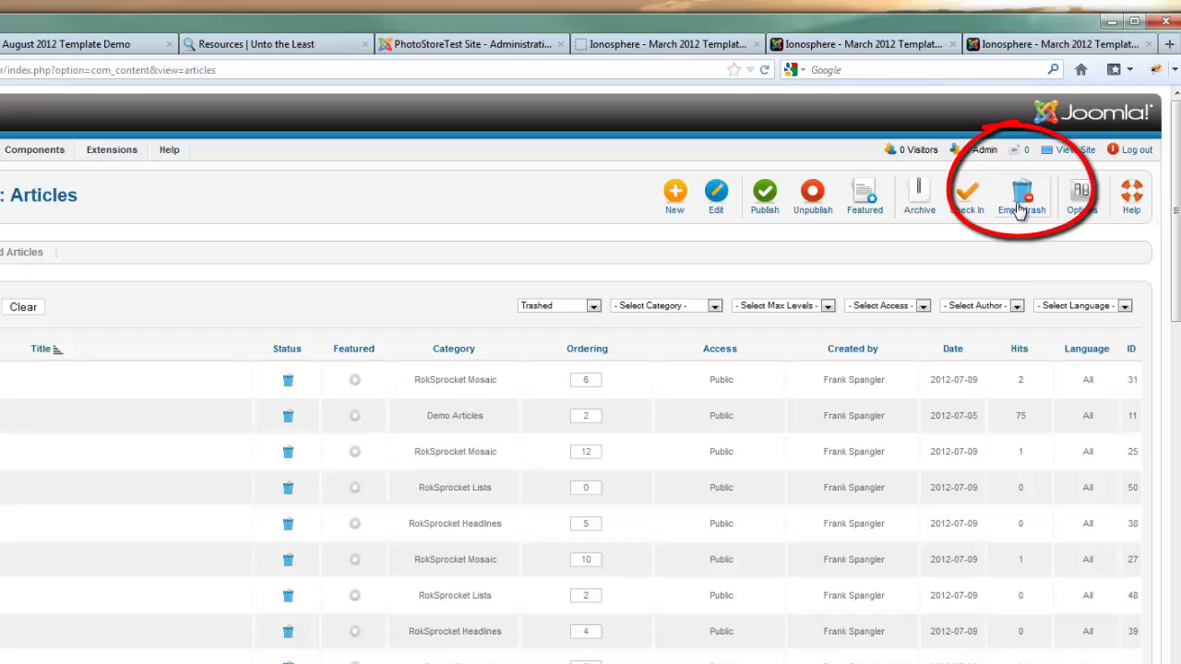
pyautogui.click(1020, 210)
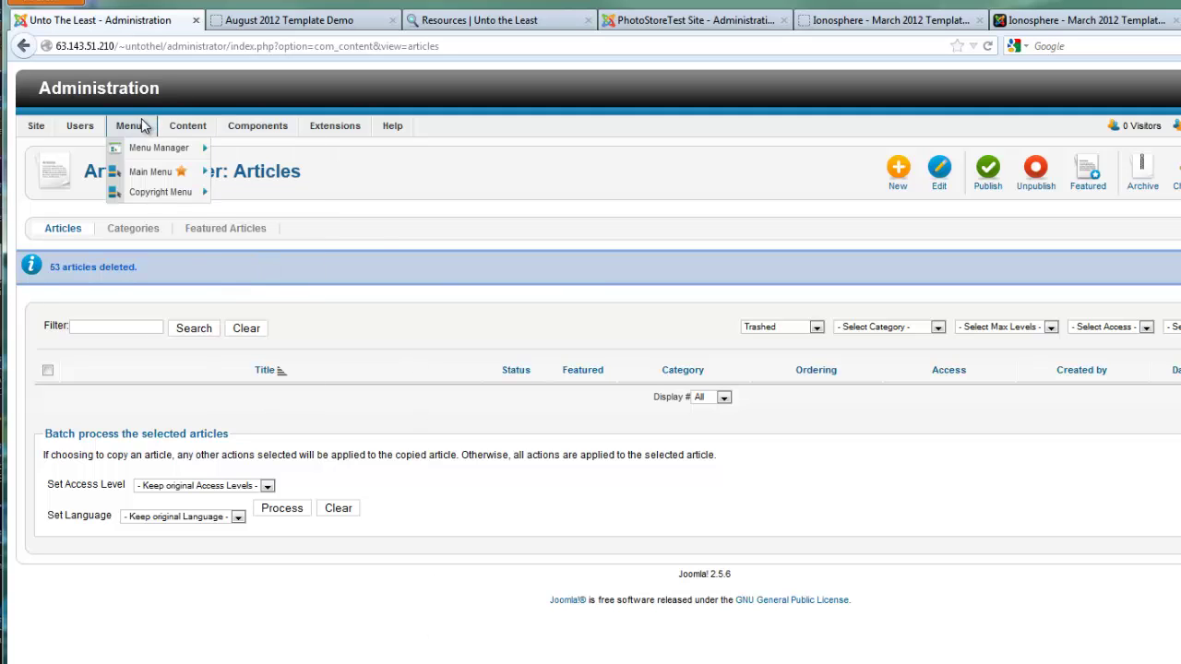
# - Open the Category Manager and select every category except Uncategorised
pyautogui.moveTo(191, 123)
pyautogui.moveTo(197, 170)
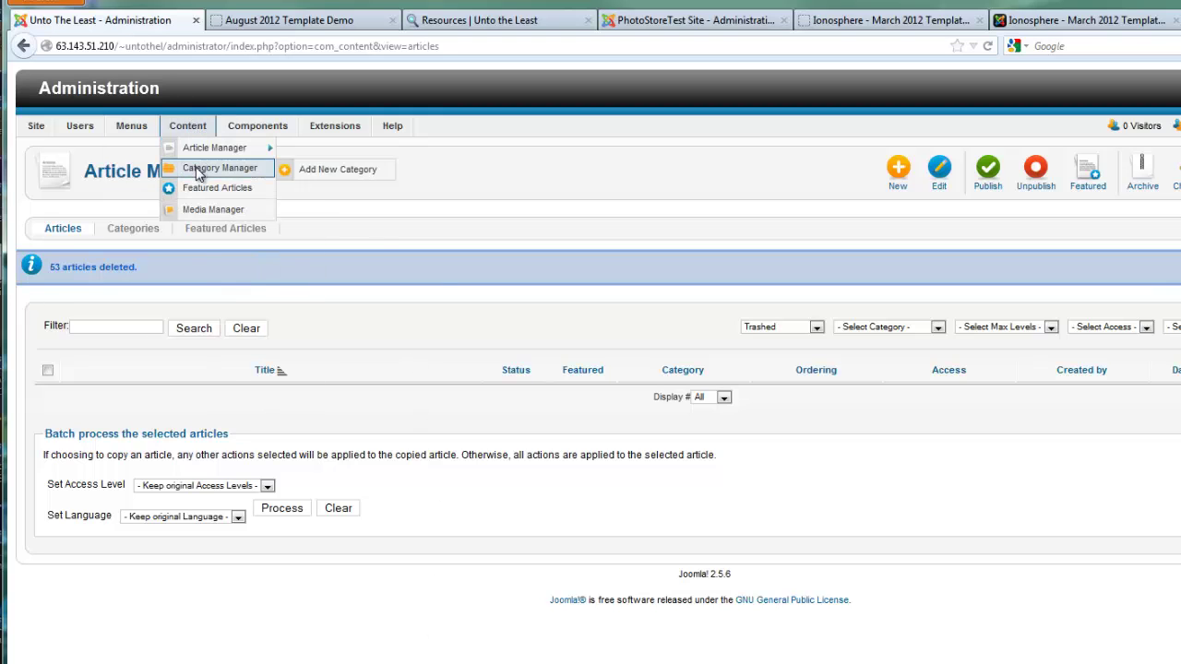
pyautogui.click(198, 174)
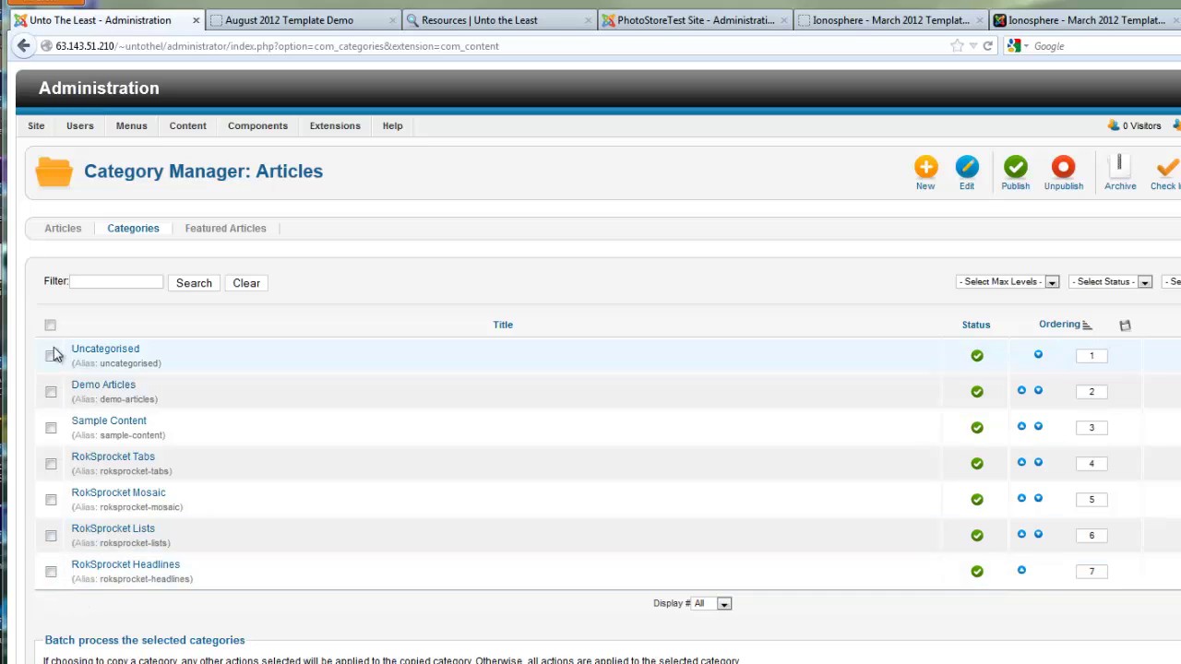
pyautogui.click(50, 324)
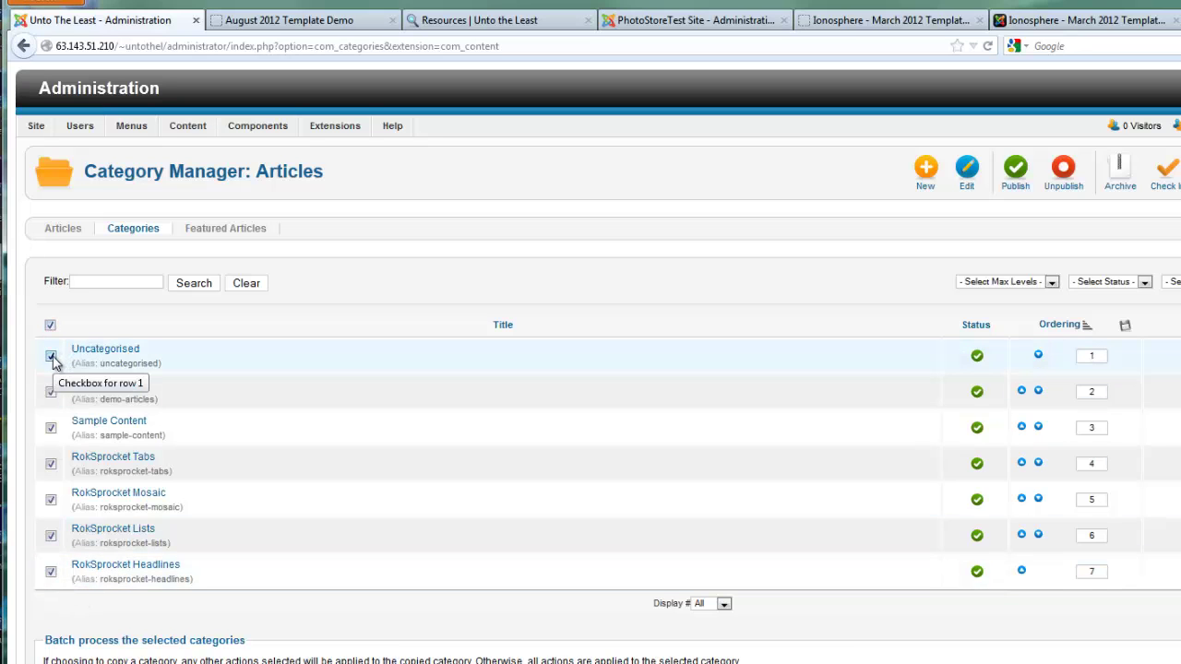
pyautogui.click(50, 357)
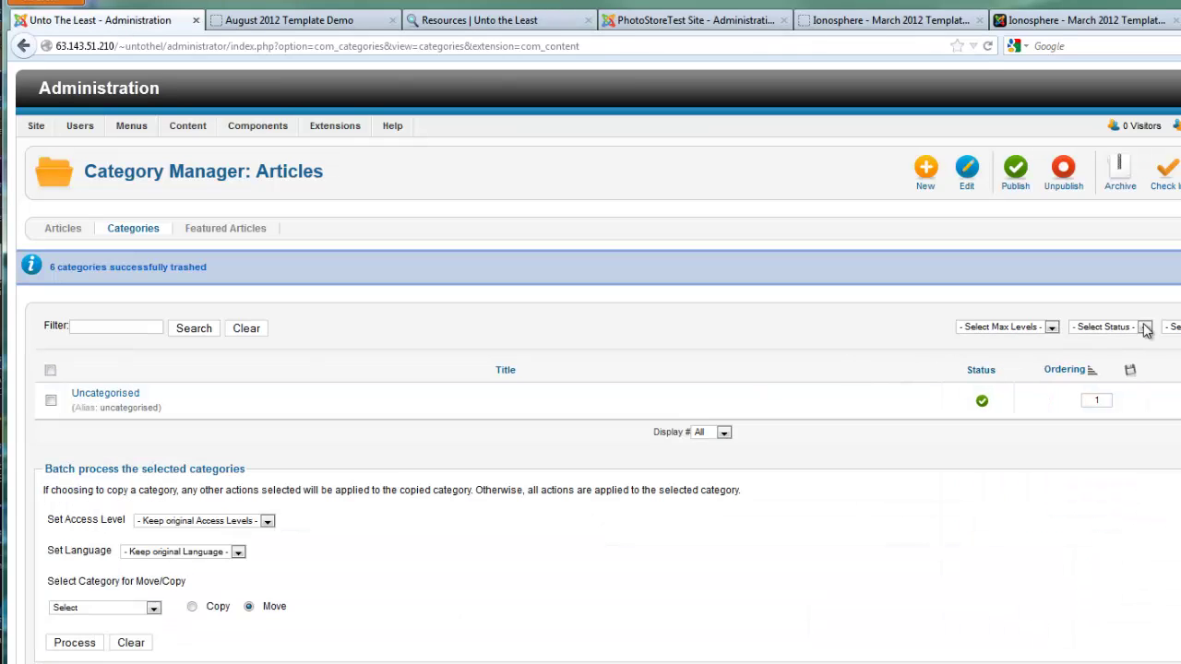
# - Filter categories by Trashed status and empty the trash
pyautogui.click(1144, 327)
pyautogui.click(1091, 383)
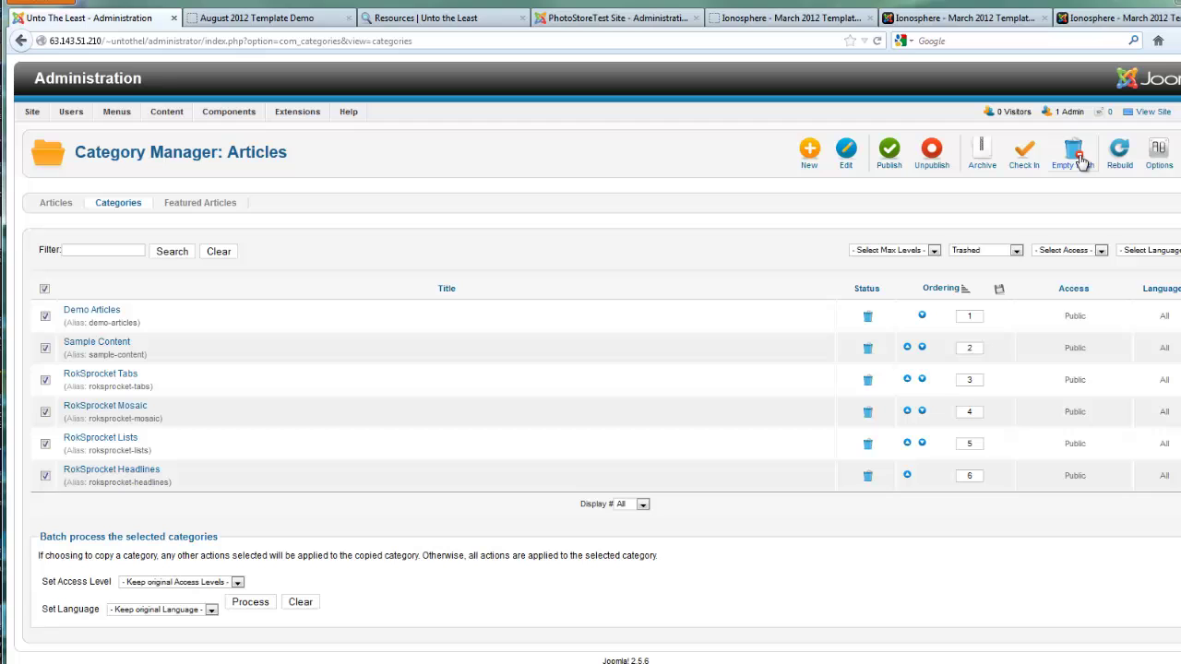
pyautogui.click(1082, 161)
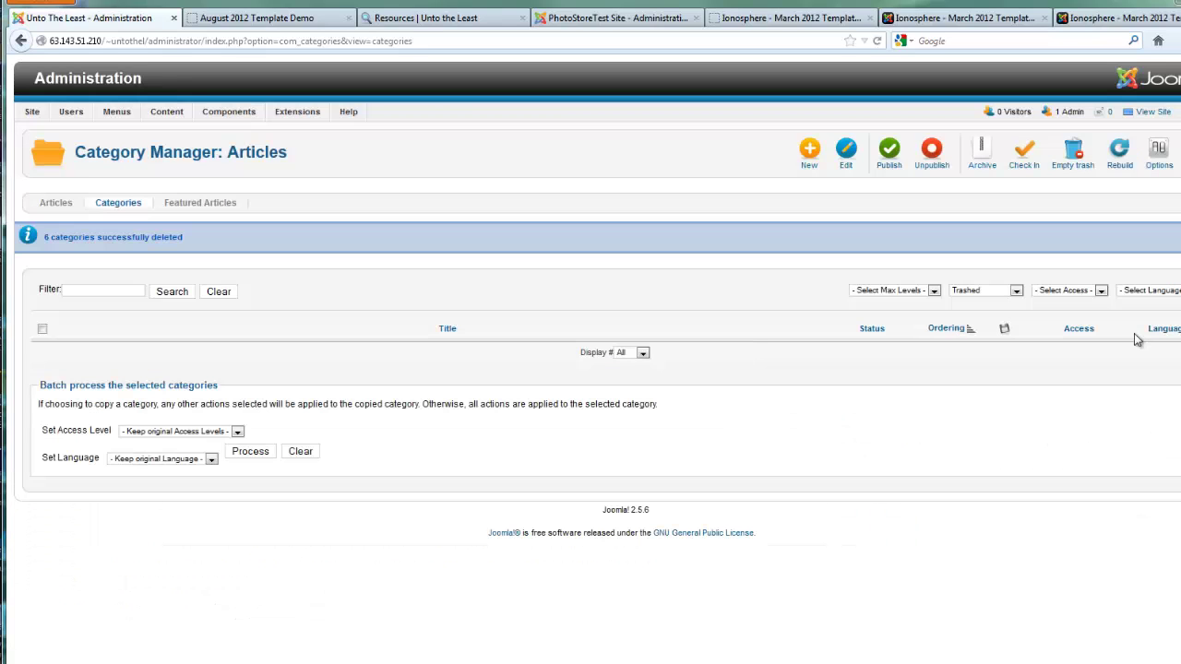
# - Trash every Main Menu item except Home
pyautogui.moveTo(120, 117)
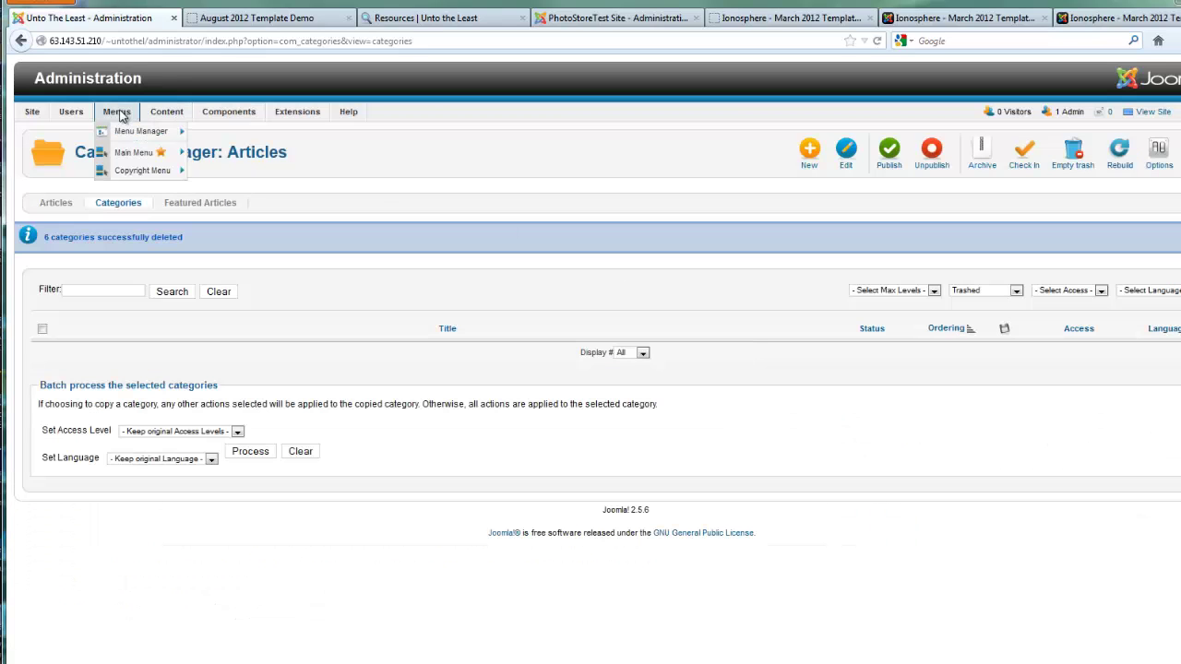
pyautogui.moveTo(128, 155)
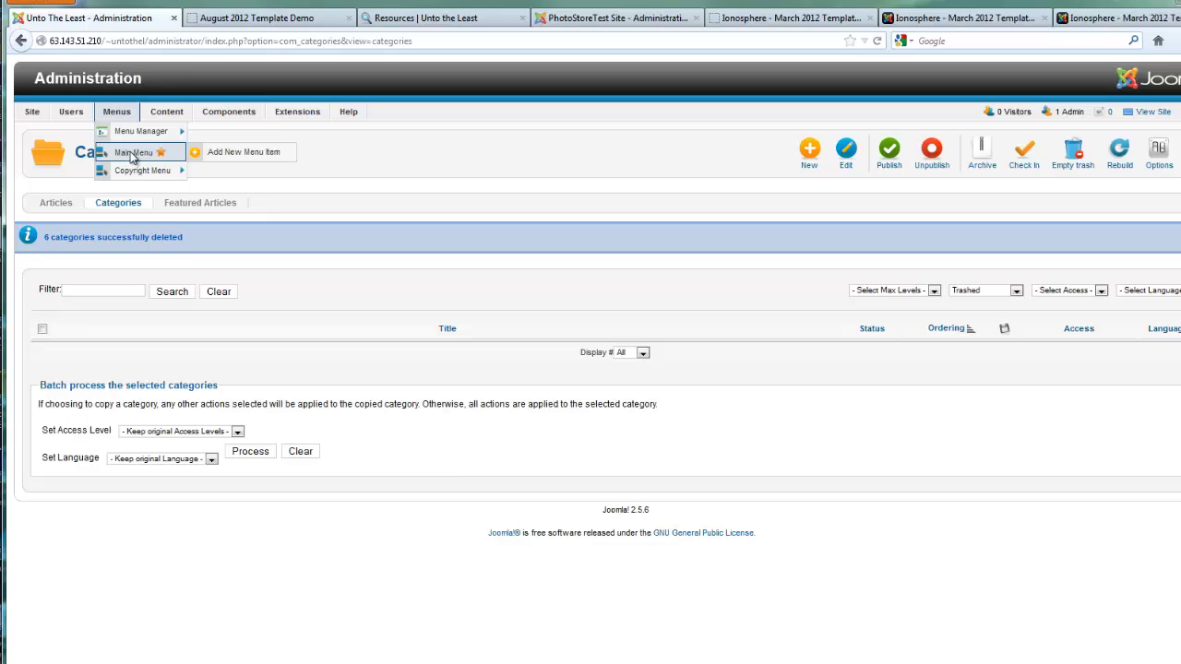
pyautogui.click(132, 154)
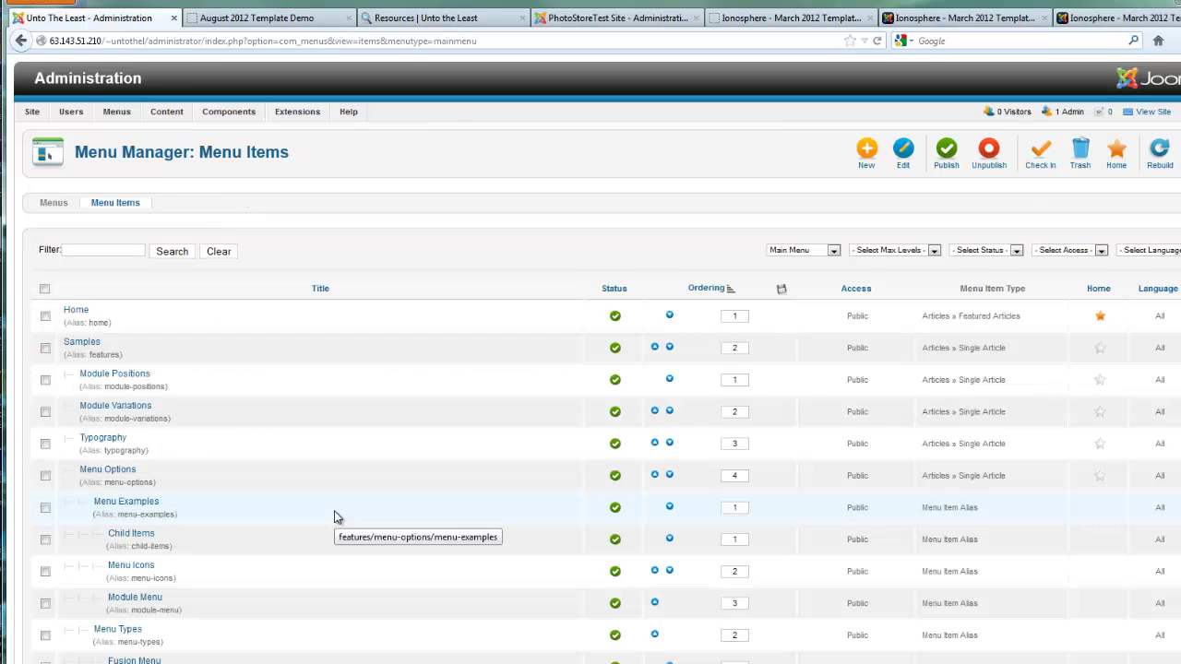
pyautogui.click(45, 289)
pyautogui.click(45, 316)
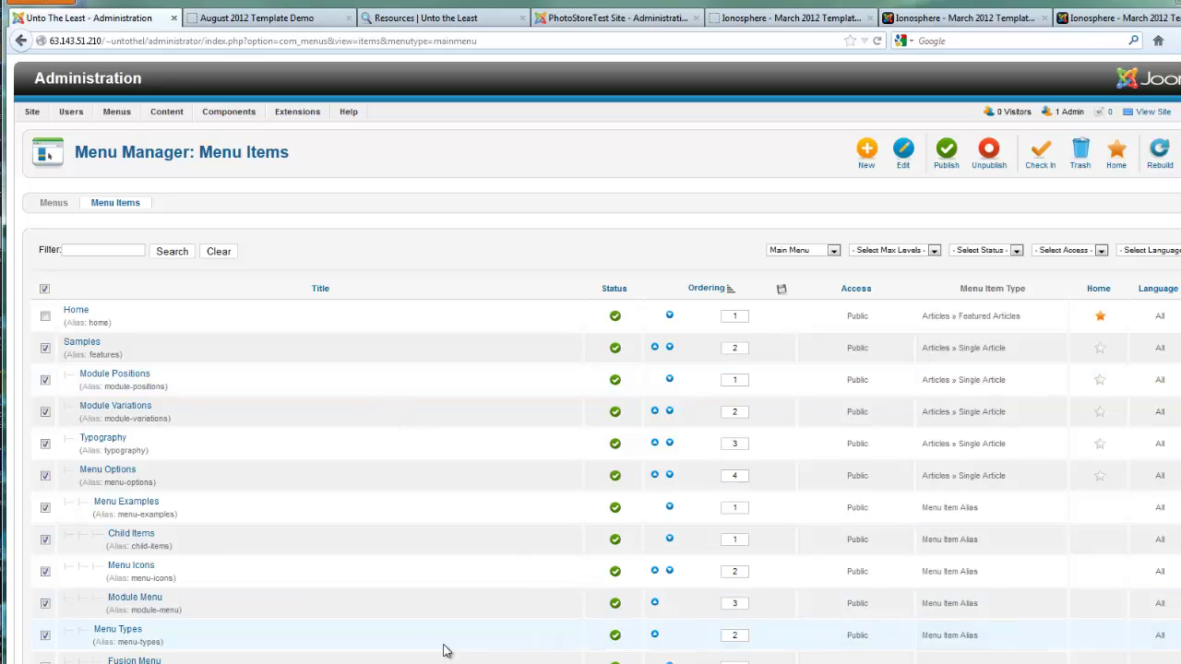
pyautogui.click(1080, 159)
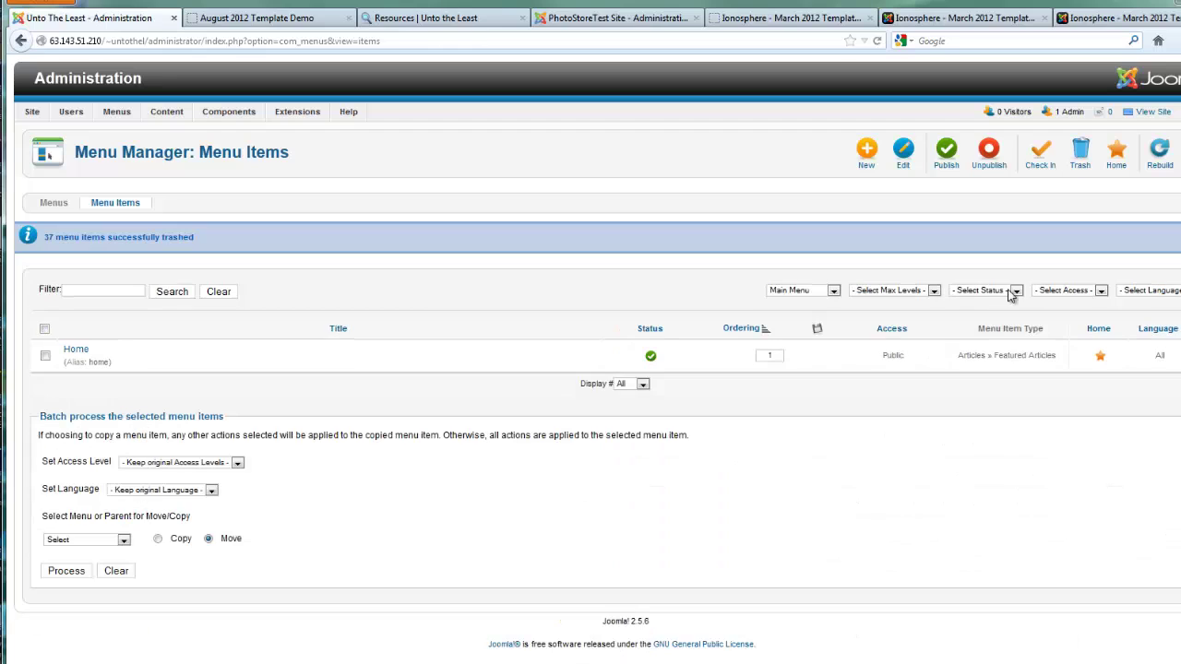
# - Empty the 81 trashed menu items, confirm the alert, and reset the status filter
pyautogui.click(1015, 290)
pyautogui.click(988, 332)
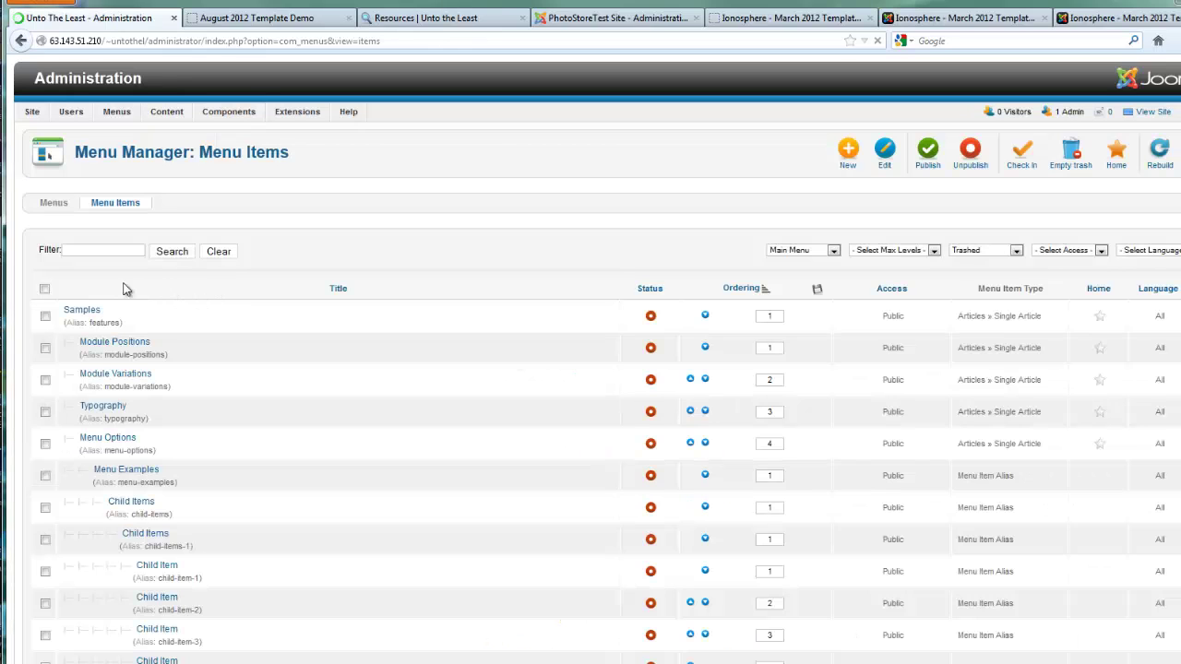
pyautogui.click(44, 289)
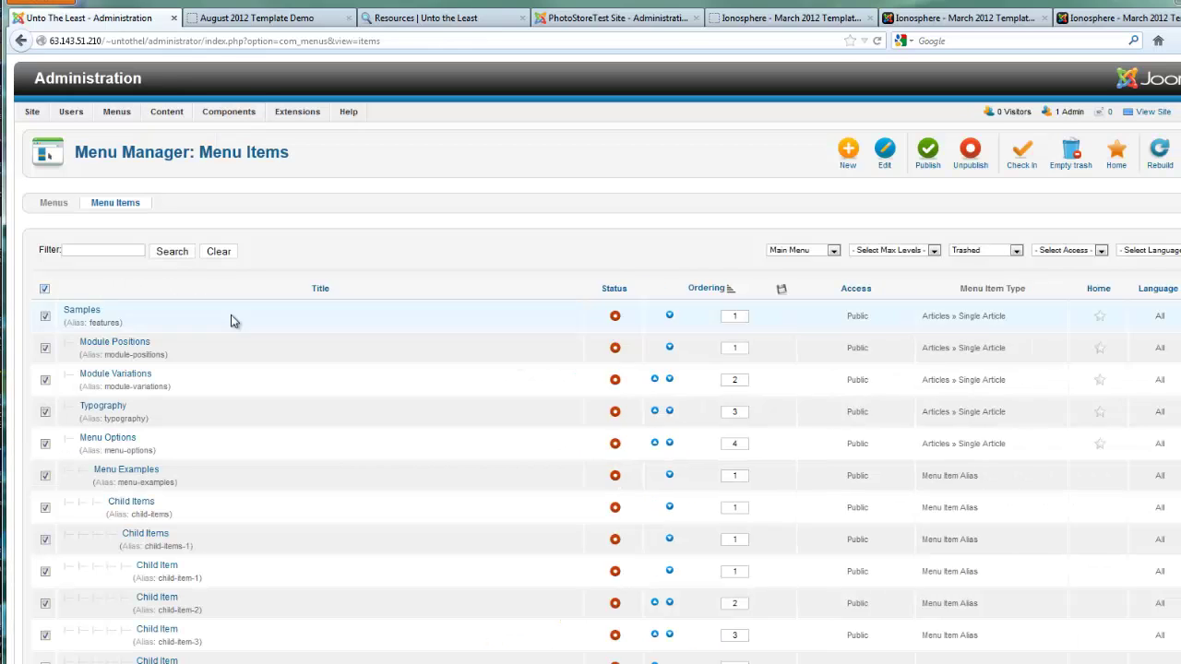
pyautogui.click(1072, 161)
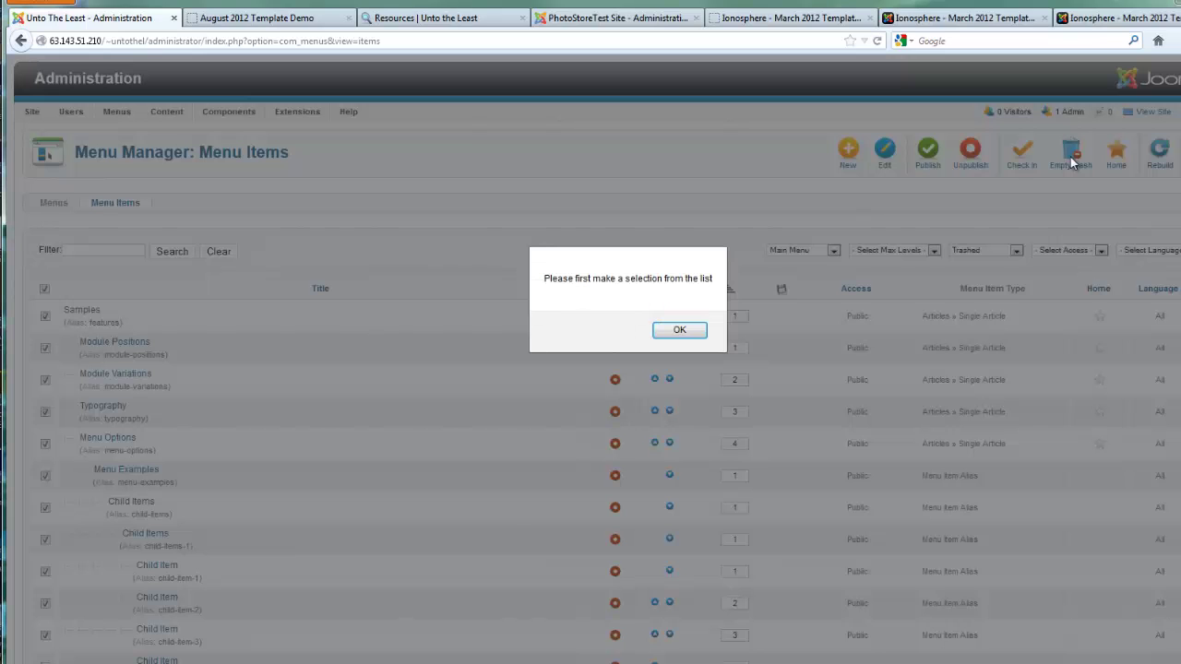
pyautogui.click(673, 332)
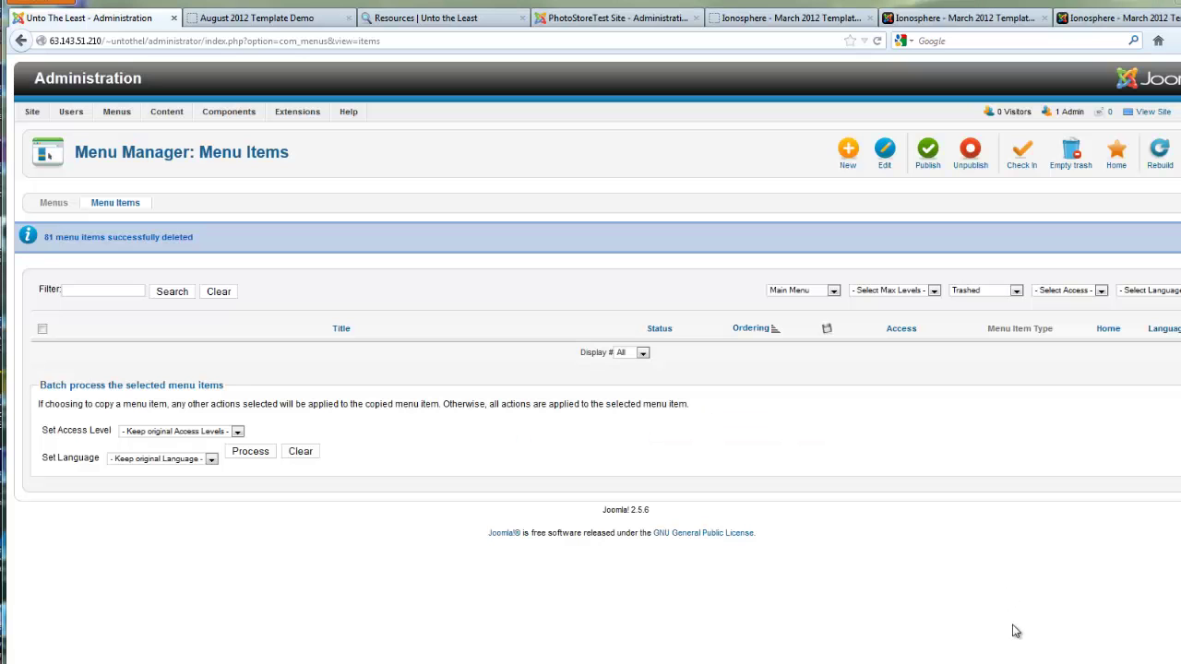
pyautogui.click(1017, 291)
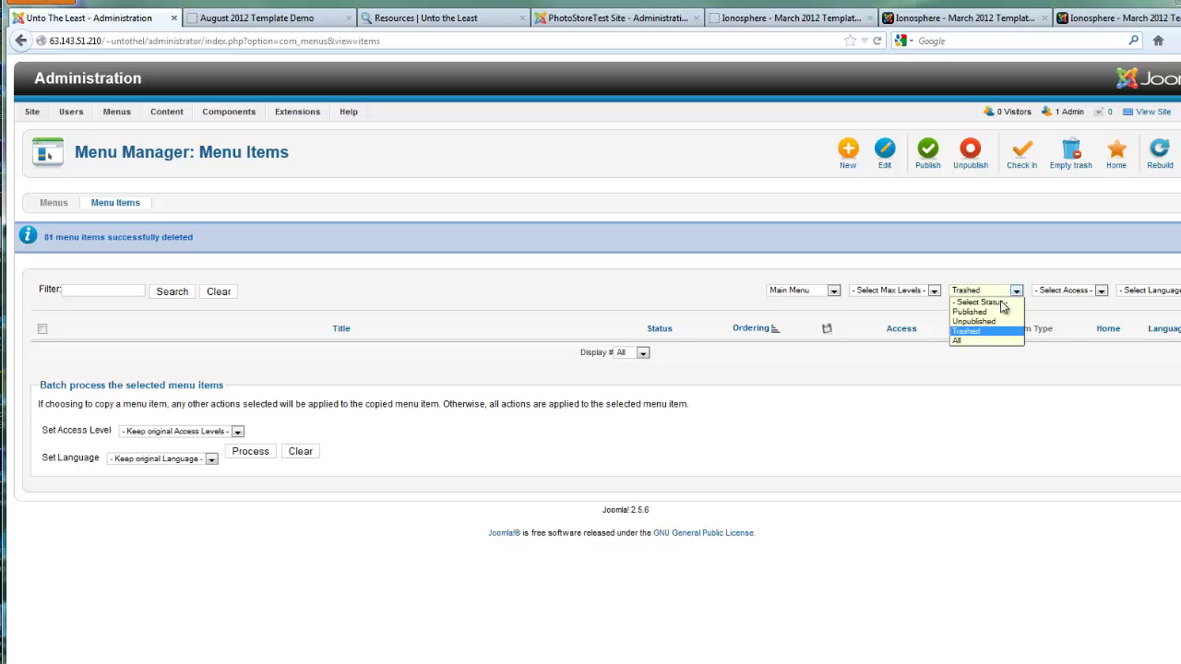
pyautogui.click(1001, 303)
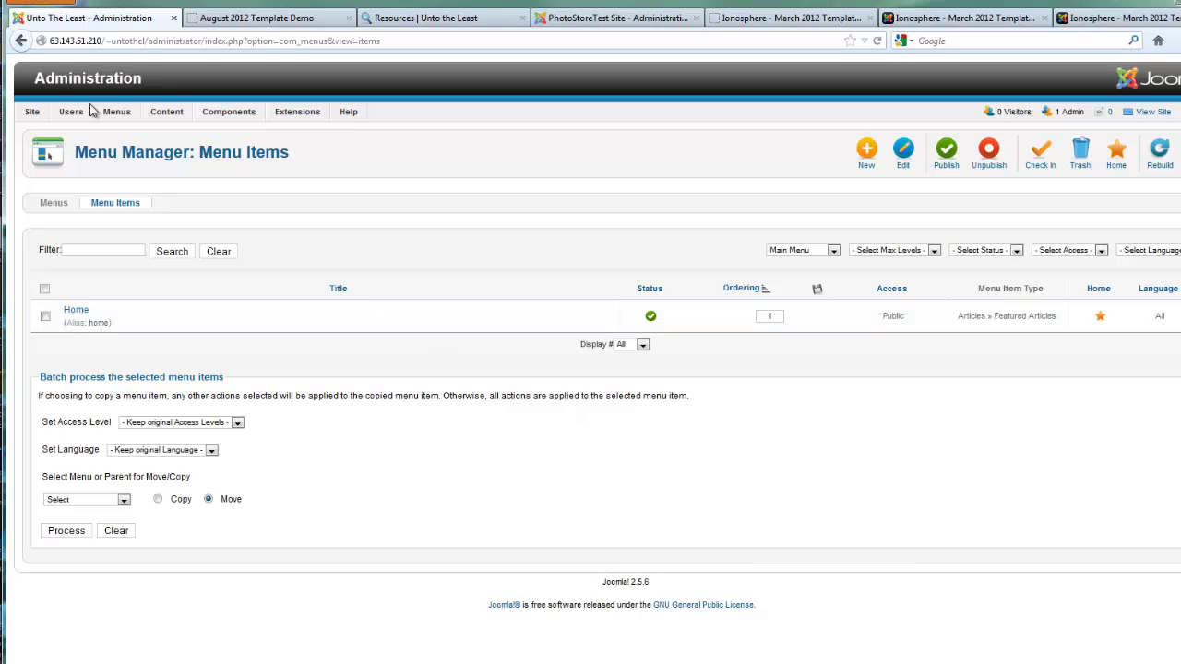
# - Open the Module Manager from the Extensions menu
pyautogui.moveTo(120, 109)
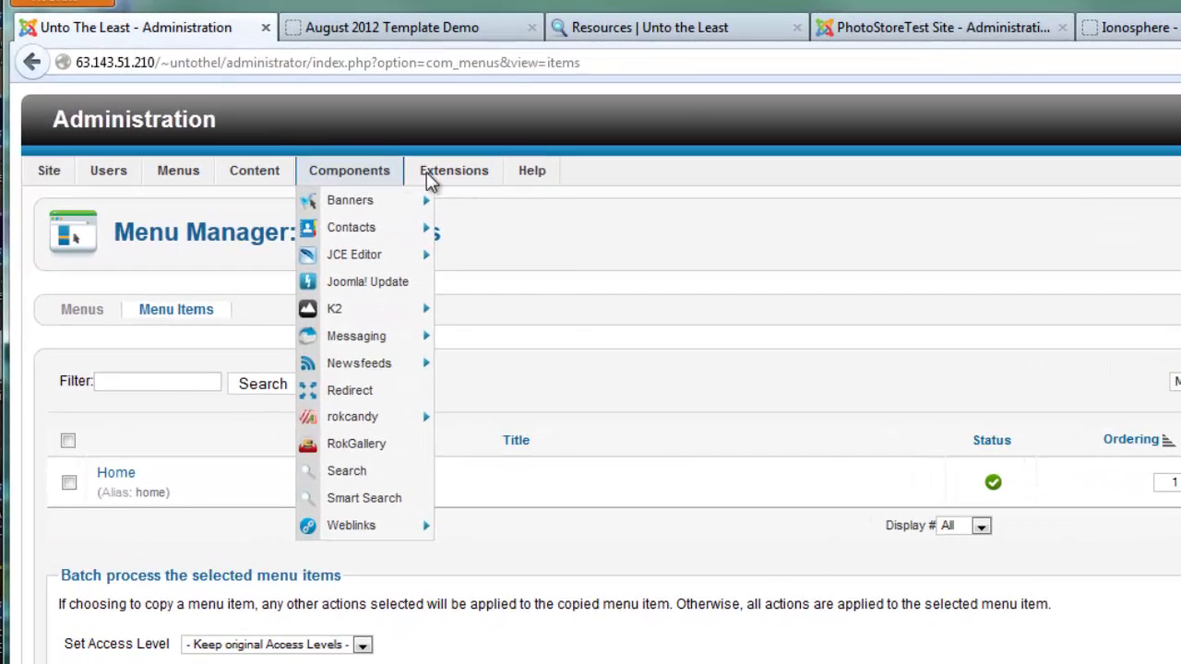
pyautogui.moveTo(297, 111)
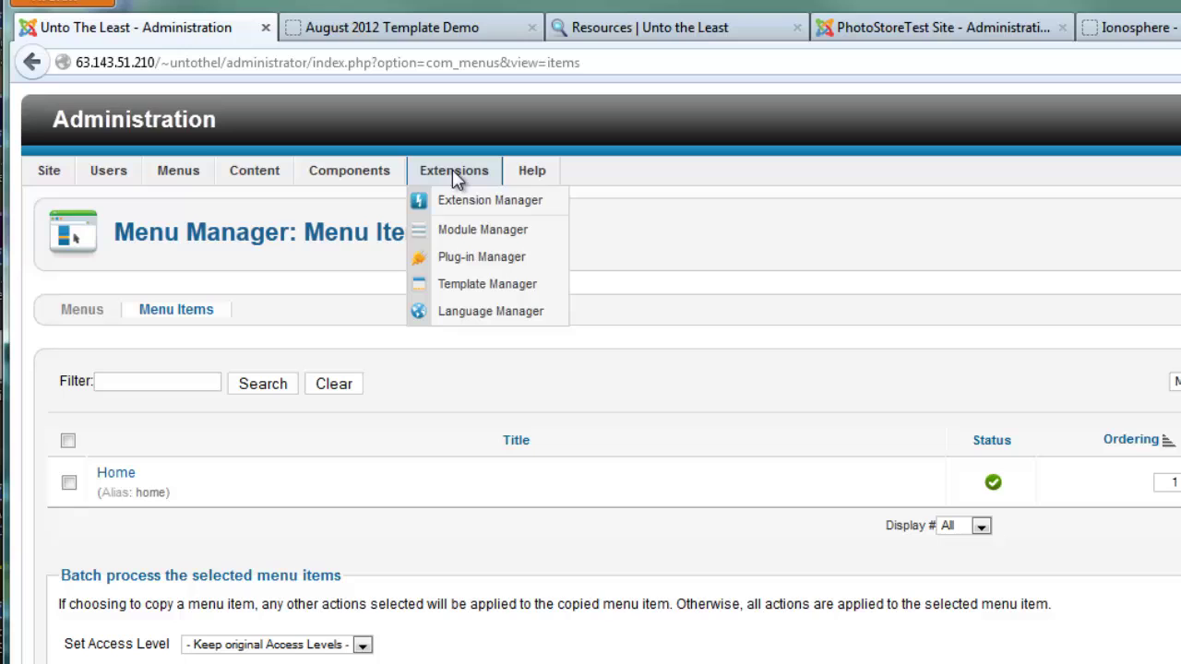
pyautogui.click(458, 231)
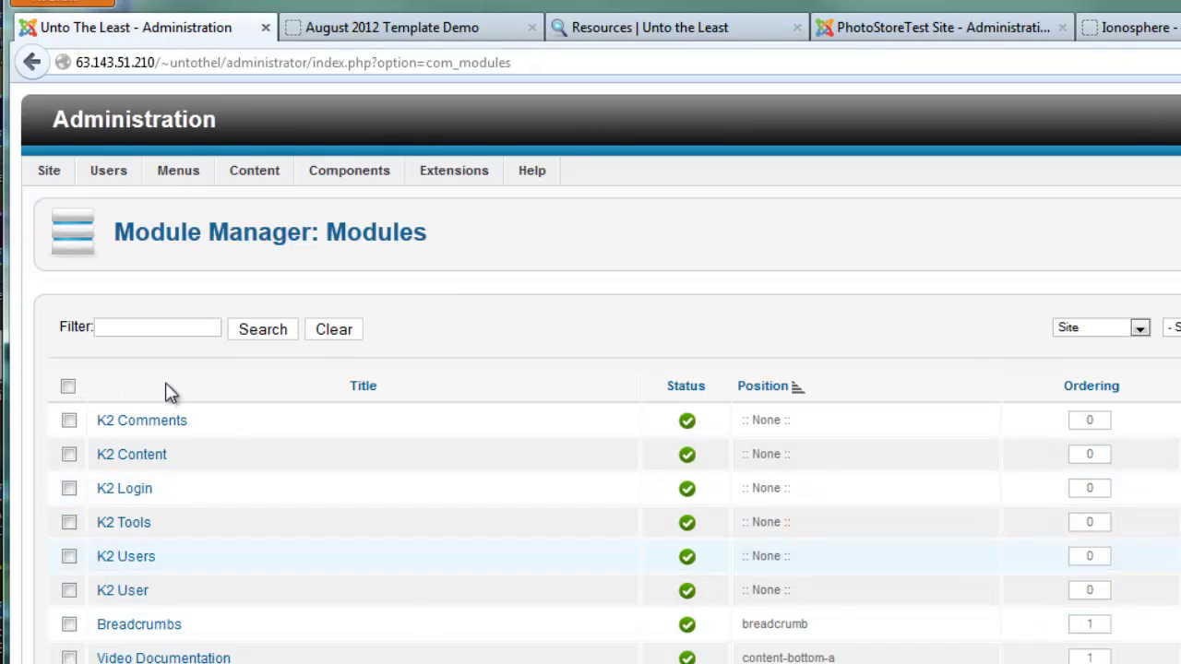
# - Trash all modules except the six K2 modules, 83 in total
pyautogui.click(69, 387)
pyautogui.click(69, 420)
pyautogui.click(69, 454)
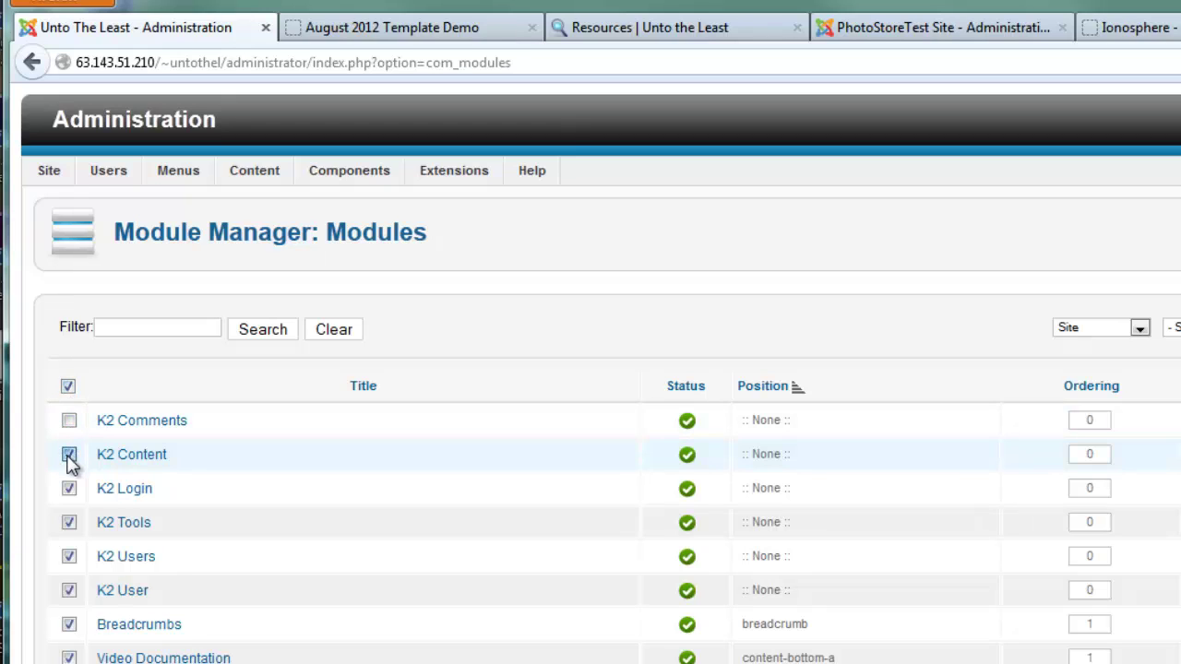
pyautogui.click(69, 488)
pyautogui.click(70, 522)
pyautogui.click(70, 556)
pyautogui.click(69, 591)
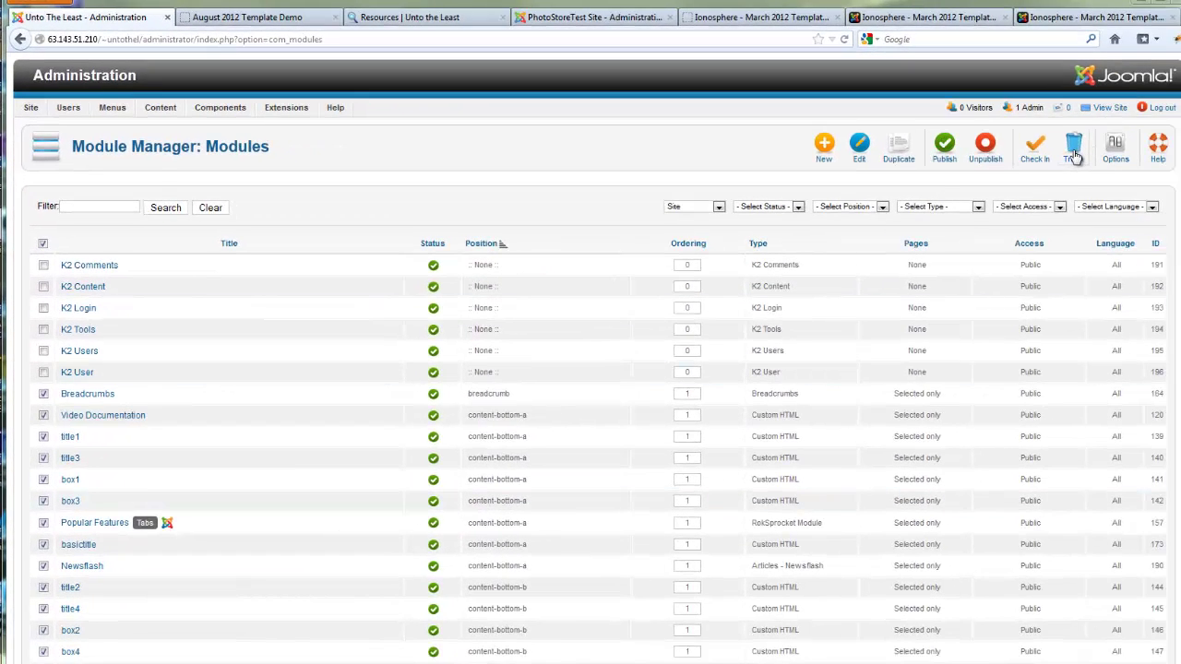
pyautogui.click(1073, 146)
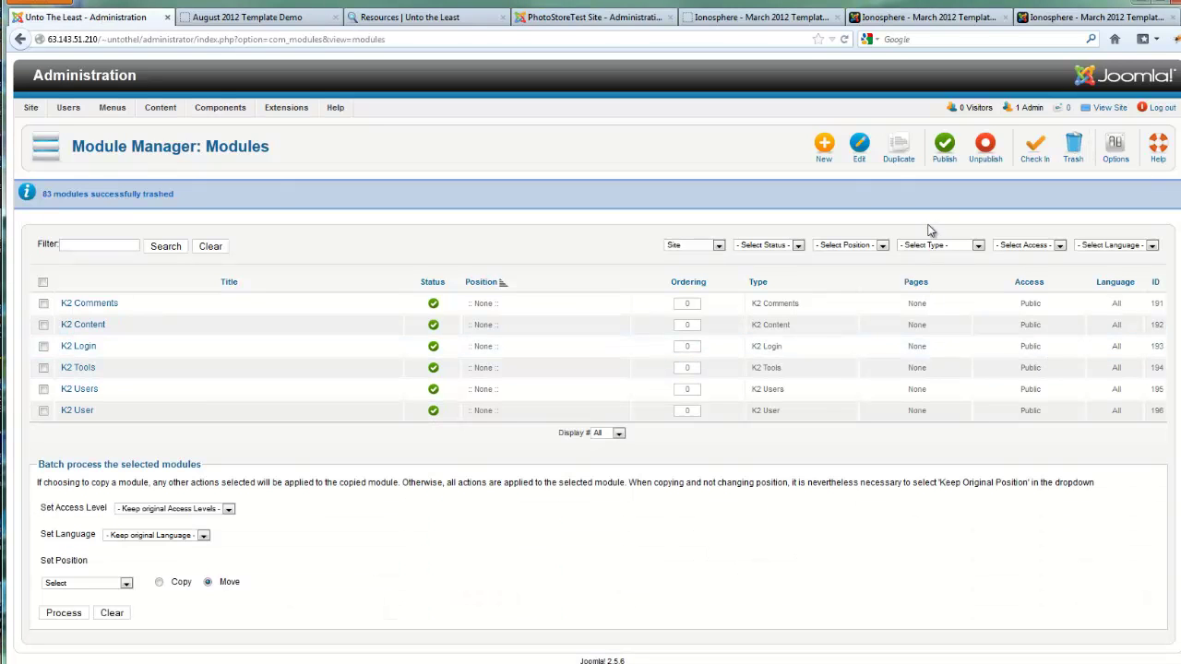
# - Filter modules by Trashed, empty all 83 from the trash, then clear the status filter
pyautogui.click(978, 245)
pyautogui.click(799, 245)
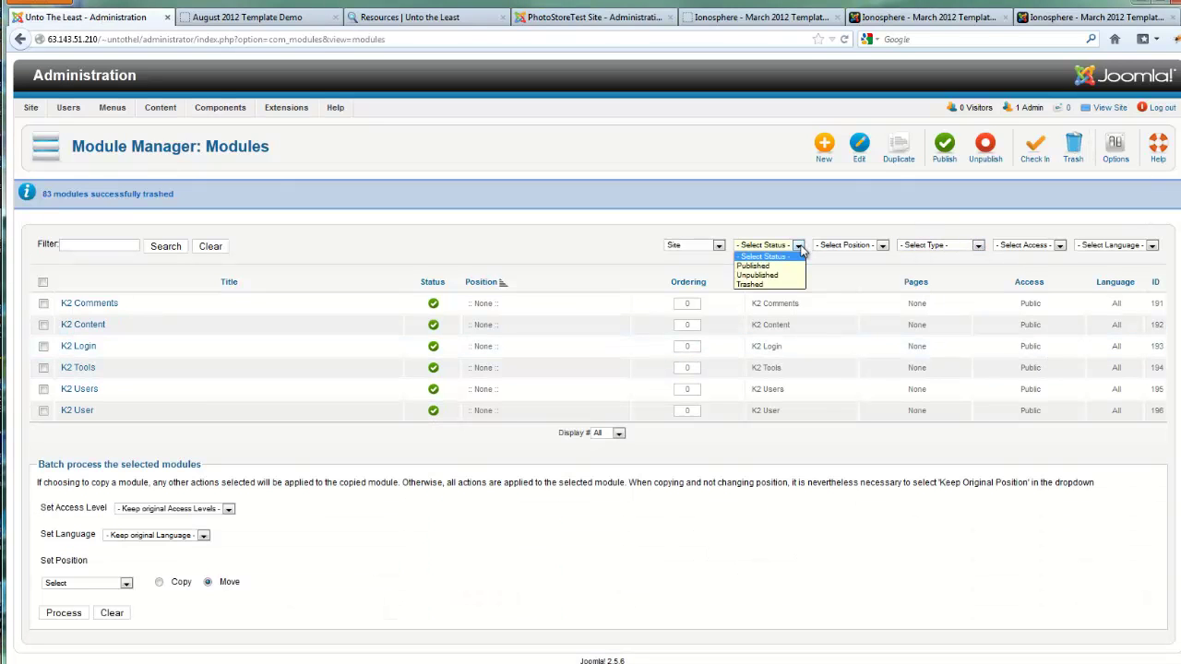
pyautogui.click(766, 287)
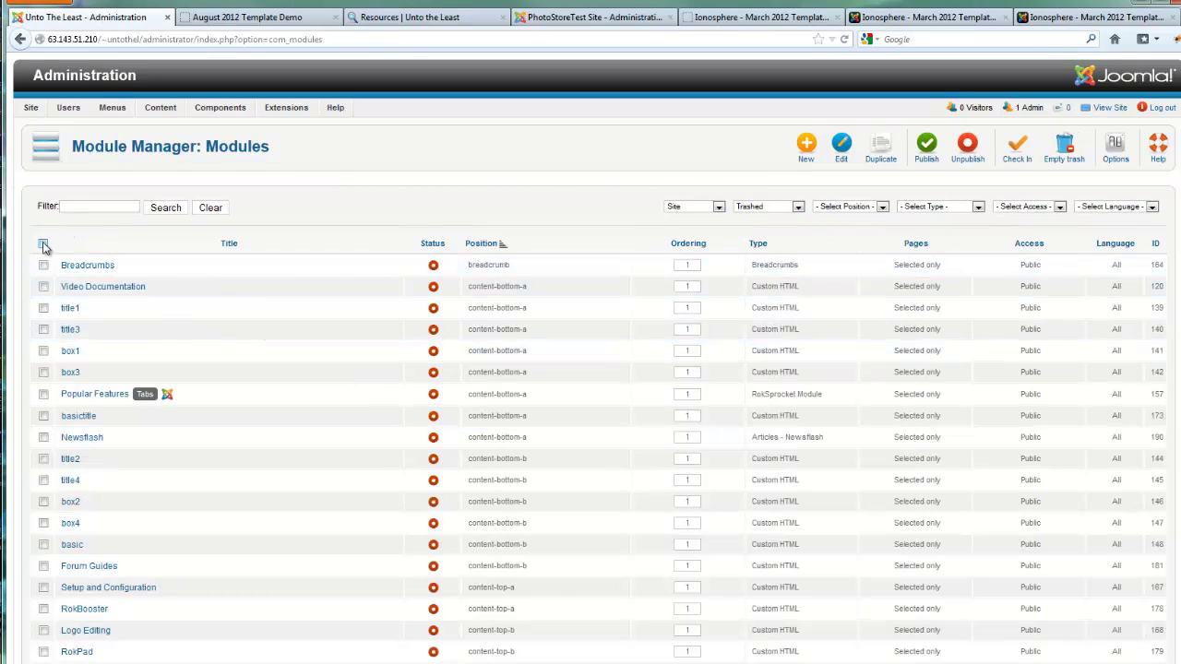
pyautogui.click(43, 244)
pyautogui.scroll(-20, 590, 359)
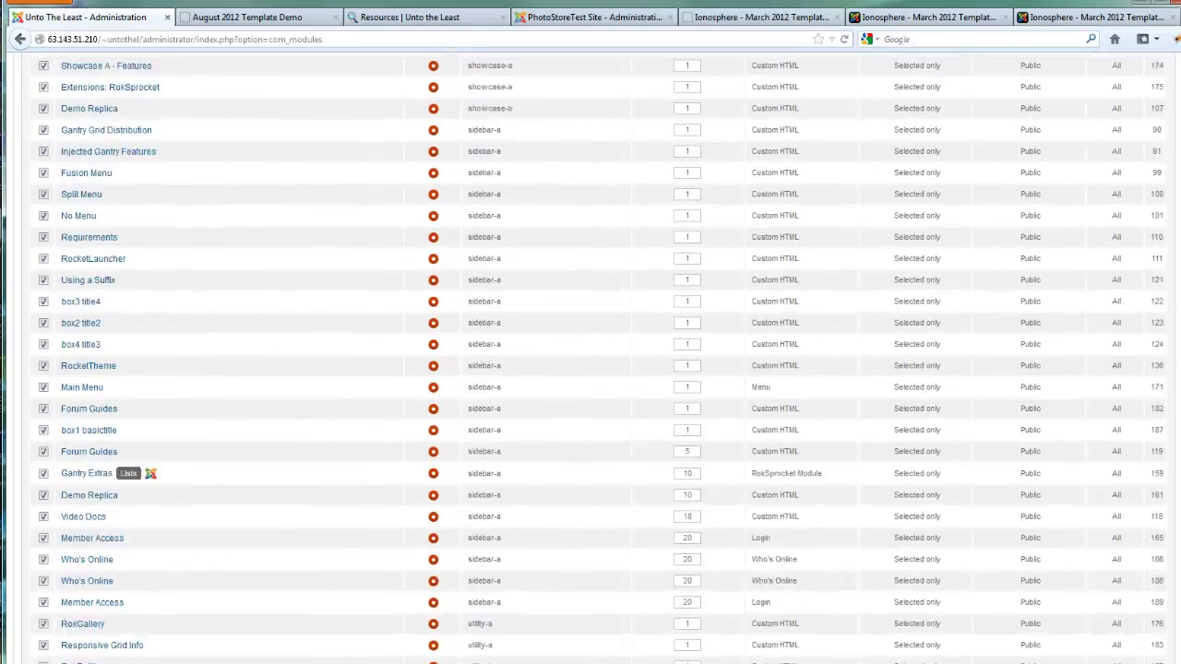
pyautogui.scroll(8, 590, 360)
pyautogui.scroll(10, 590, 360)
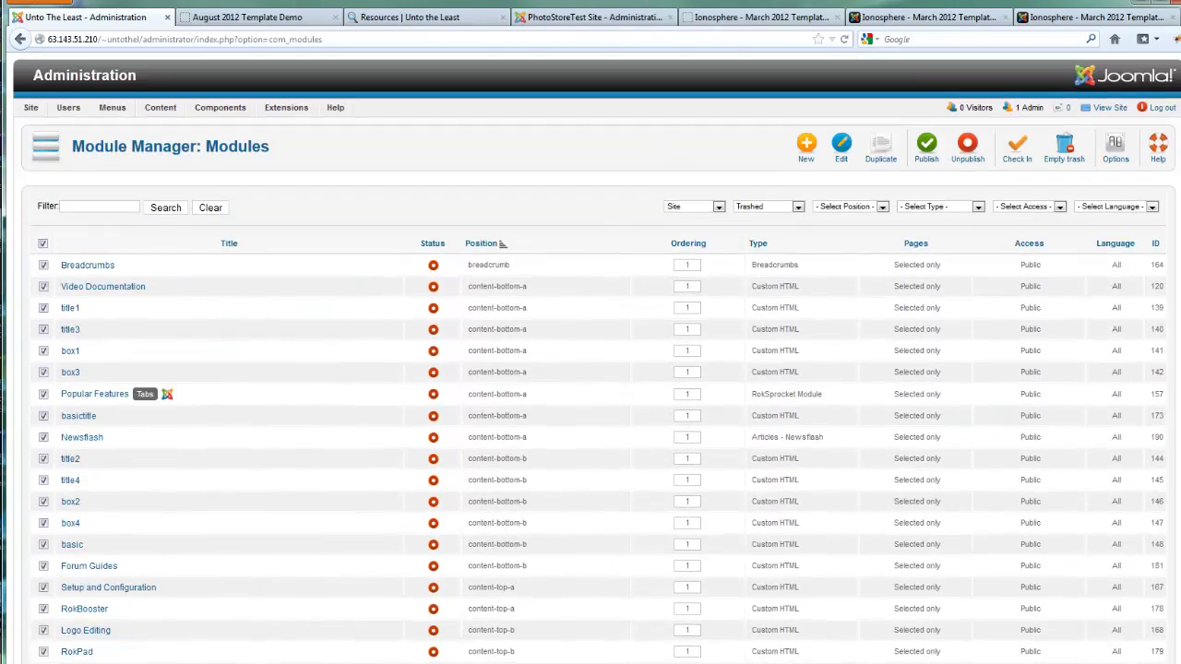
pyautogui.click(1056, 159)
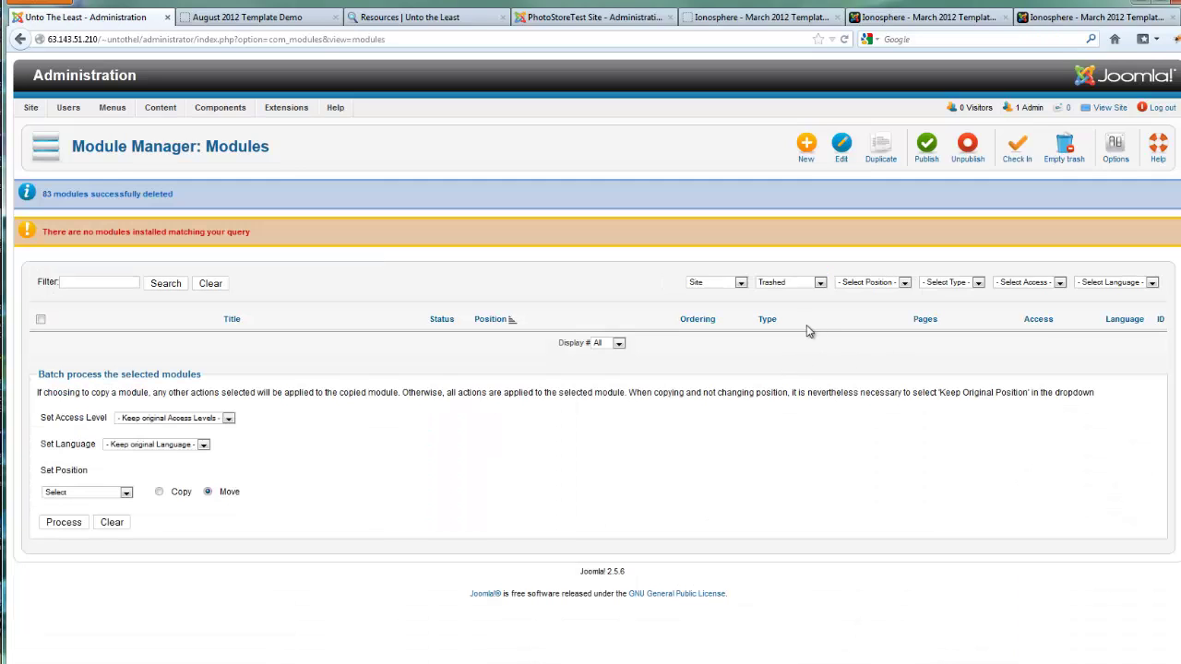
pyautogui.click(820, 283)
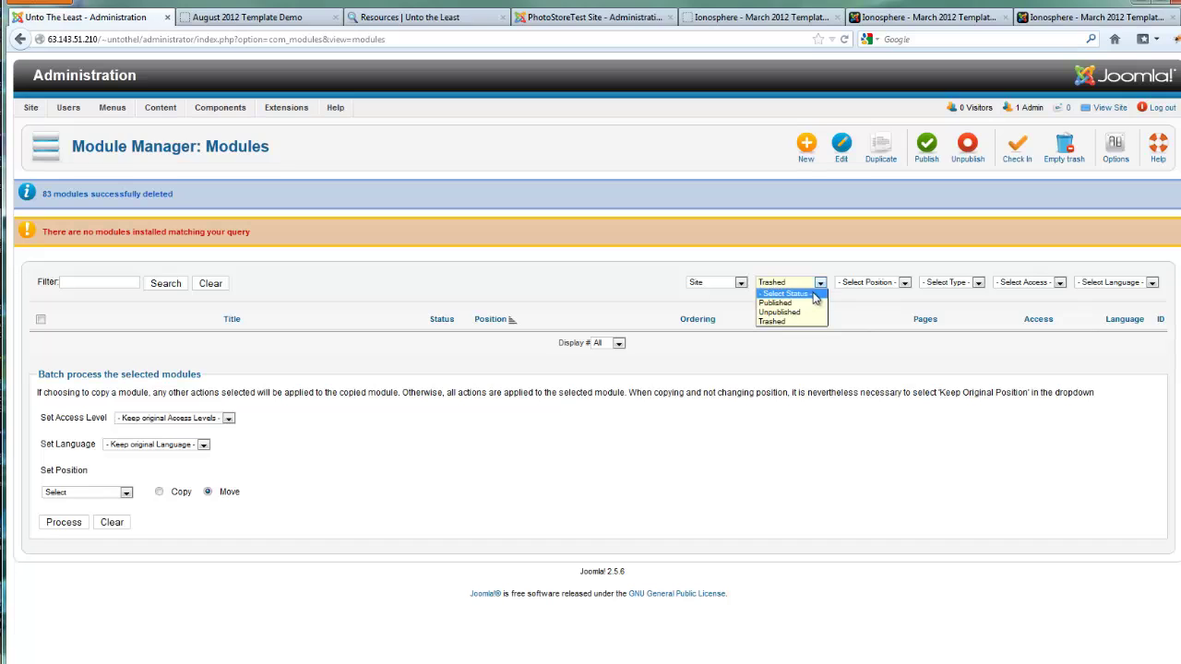
pyautogui.click(801, 293)
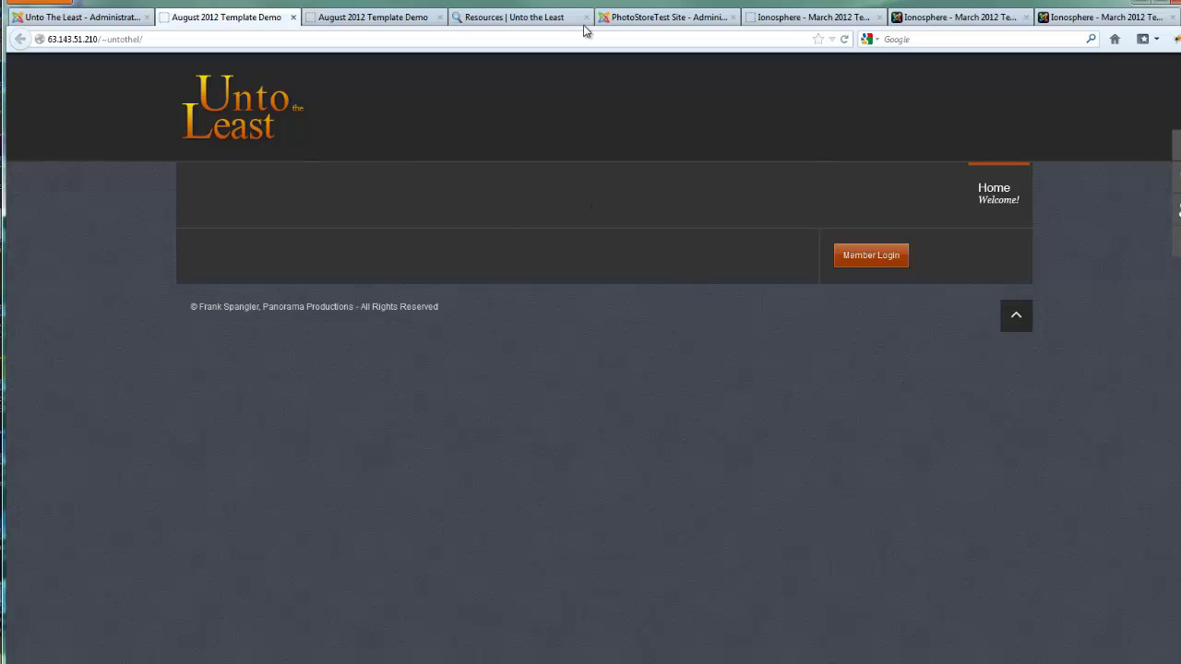
# - Switch to the Resources tab and go to RocketTheme's Joomla templates site
pyautogui.click(554, 19)
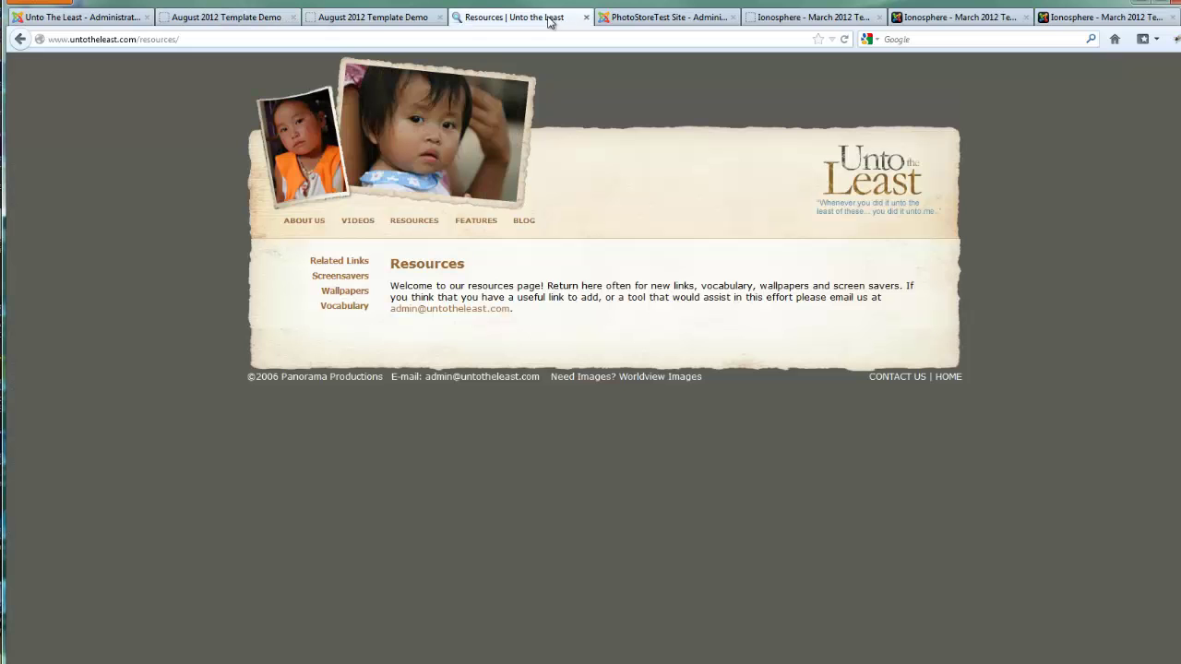
pyautogui.click(341, 41)
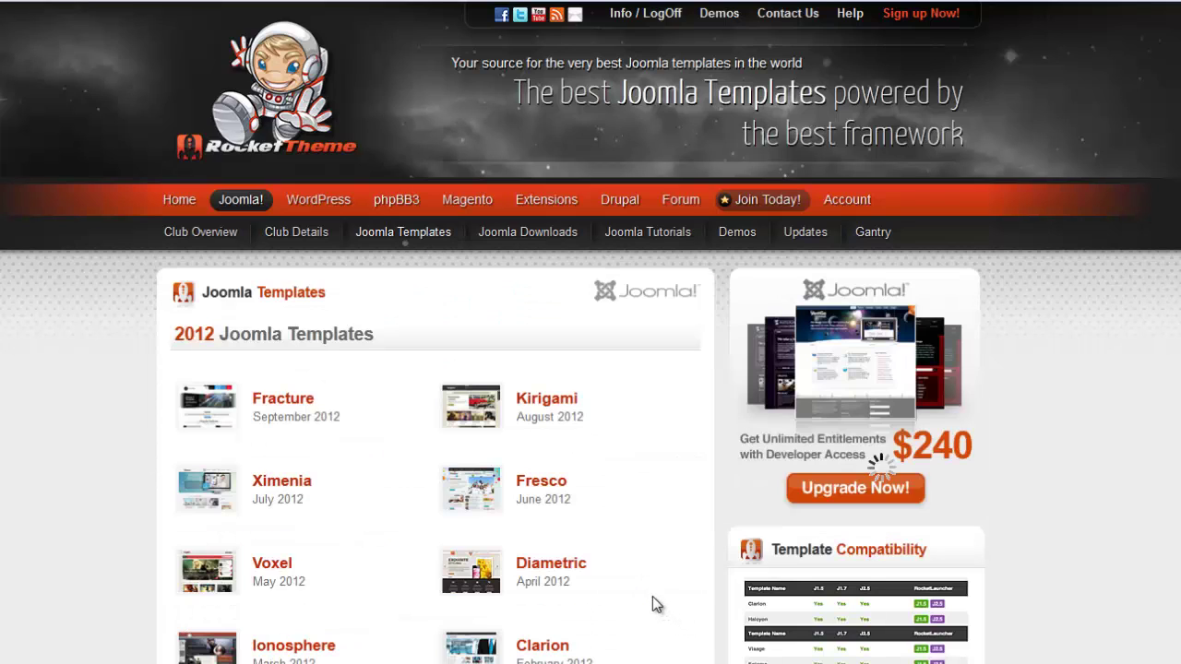
# - Open the Kirigami demo from the 2012 Joomla templates list
pyautogui.moveTo(508, 403)
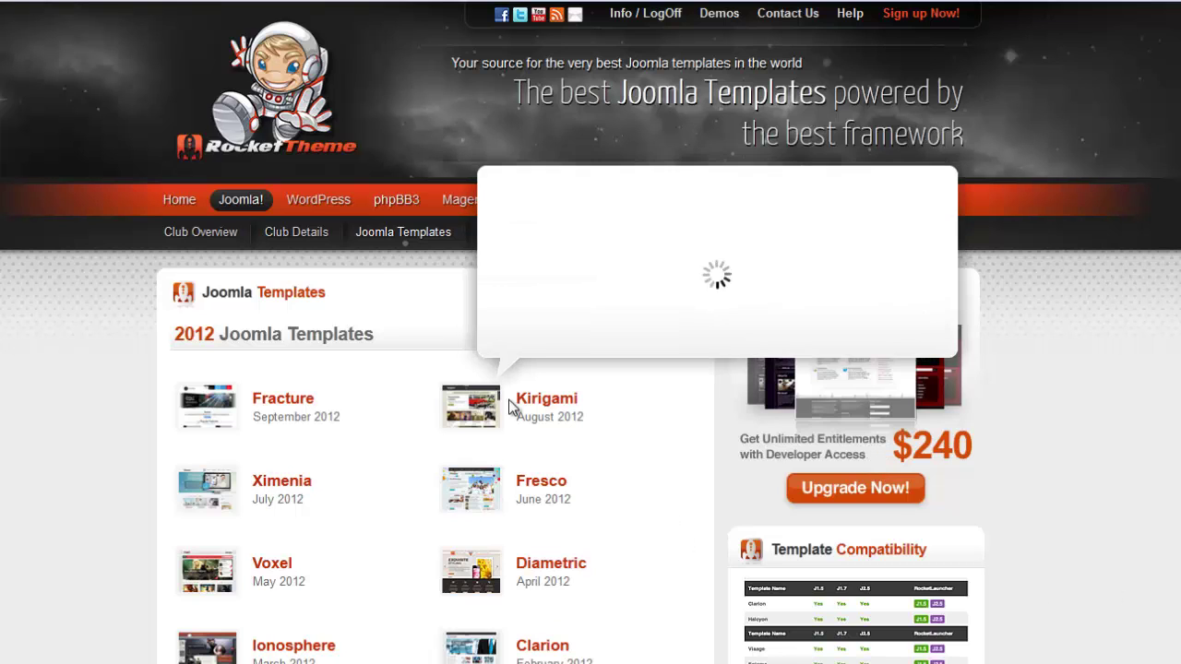
pyautogui.click(478, 415)
pyautogui.scroll(-3, 611, 646)
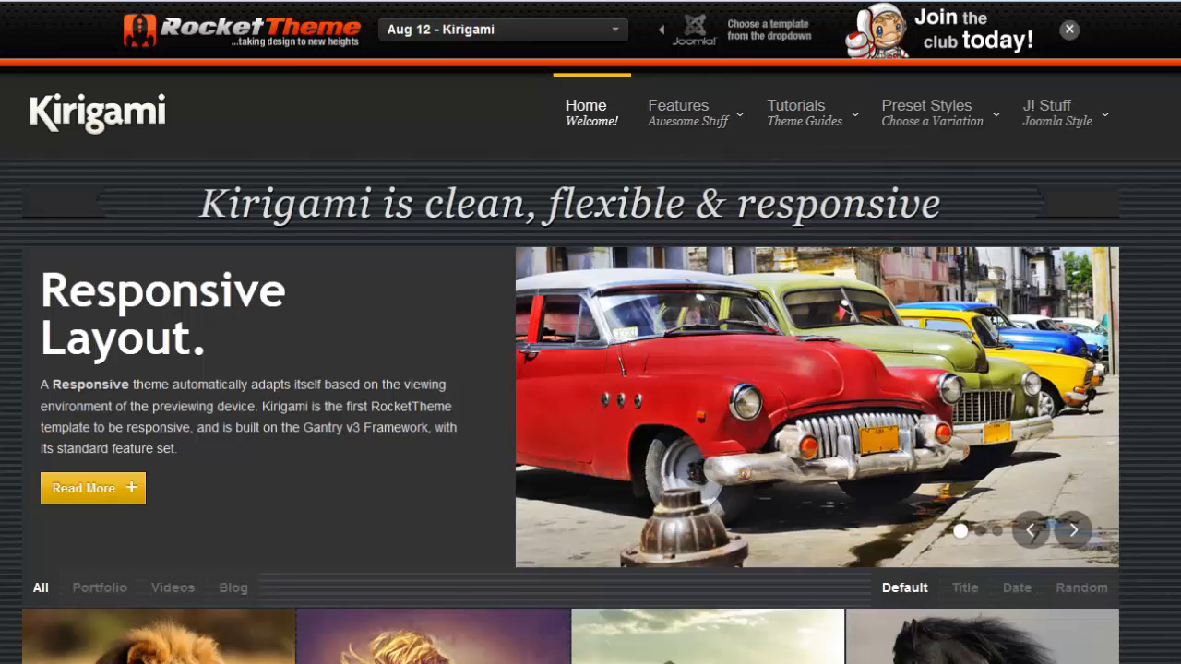
# - Go to Features > Module Positions in the Kirigami demo and scroll through the layout
pyautogui.moveTo(699, 101)
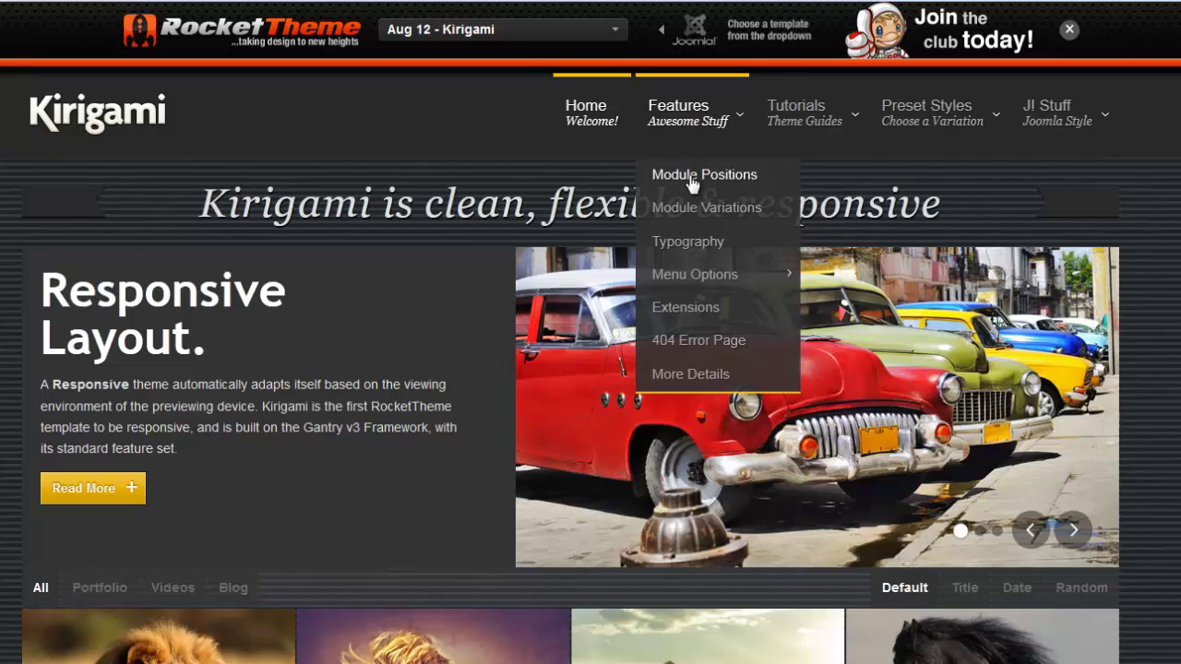
pyautogui.click(692, 184)
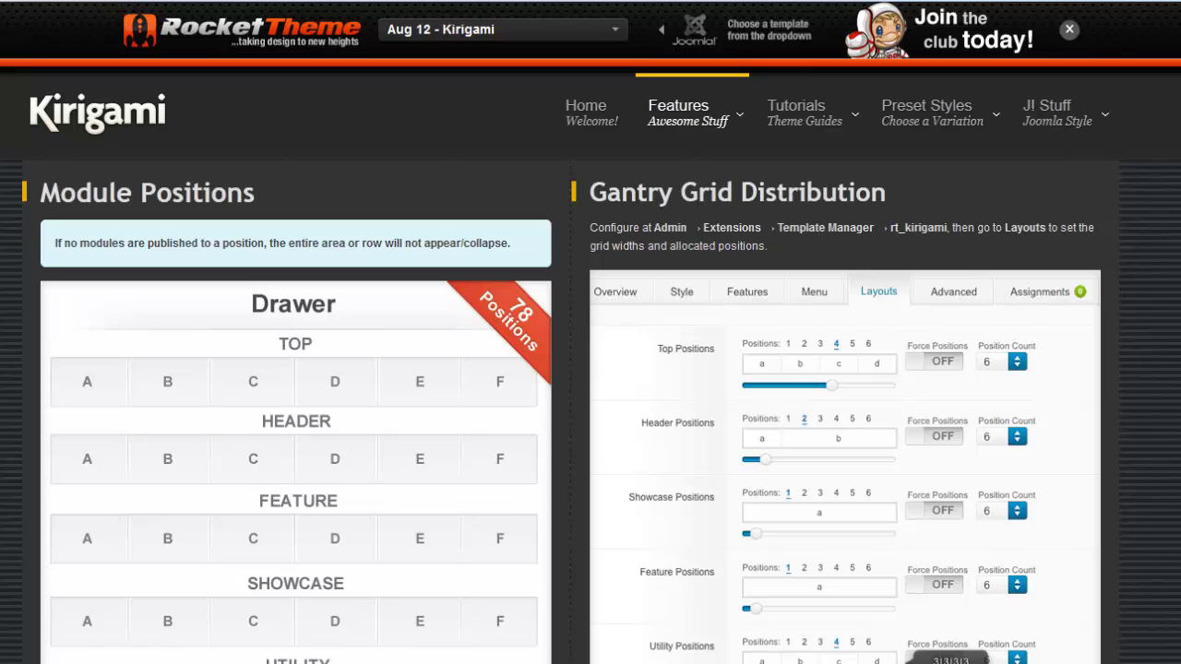
pyautogui.scroll(-8, 590, 369)
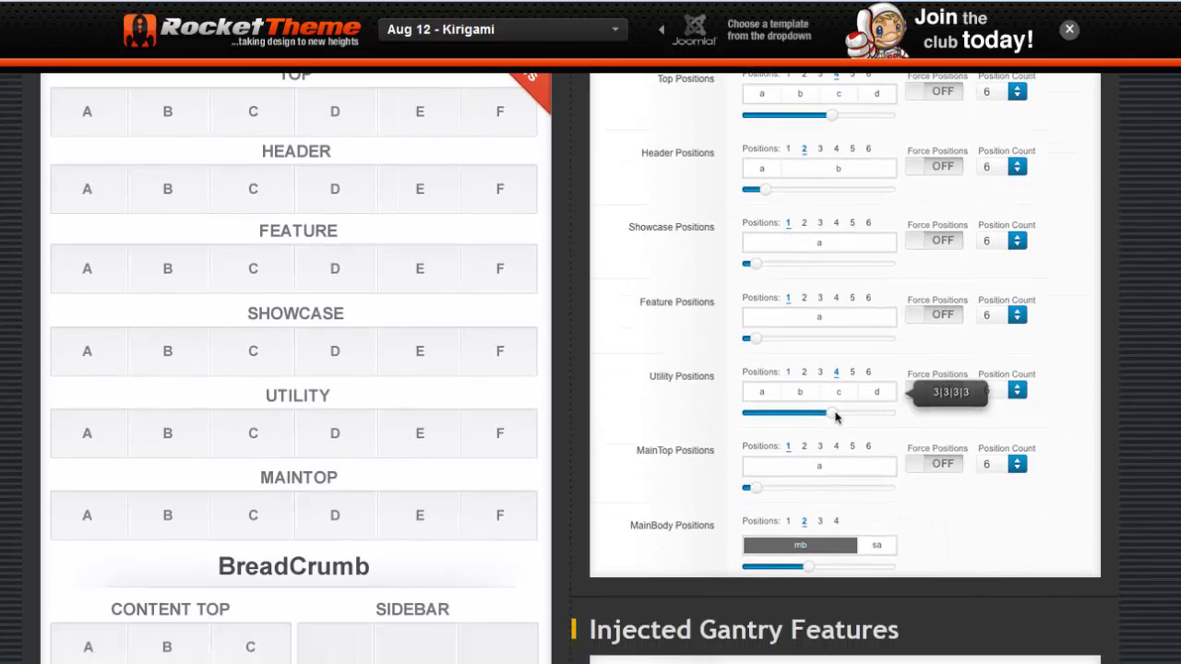
pyautogui.scroll(-4, 591, 369)
pyautogui.scroll(13, 591, 369)
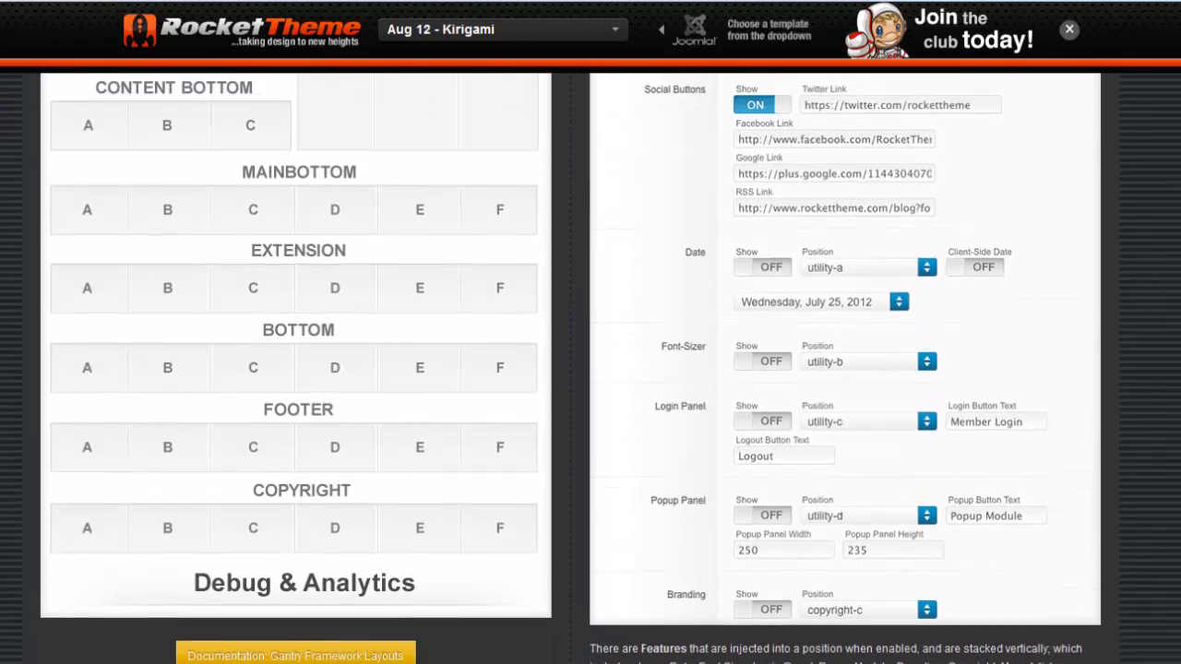
pyautogui.moveTo(728, 166)
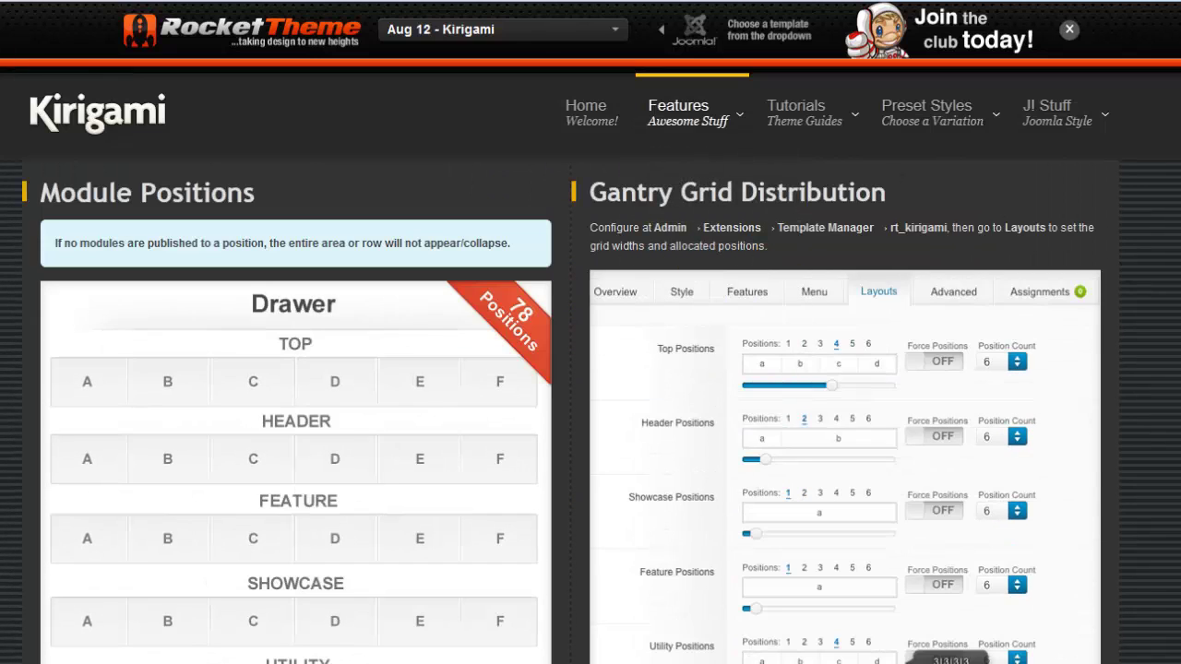